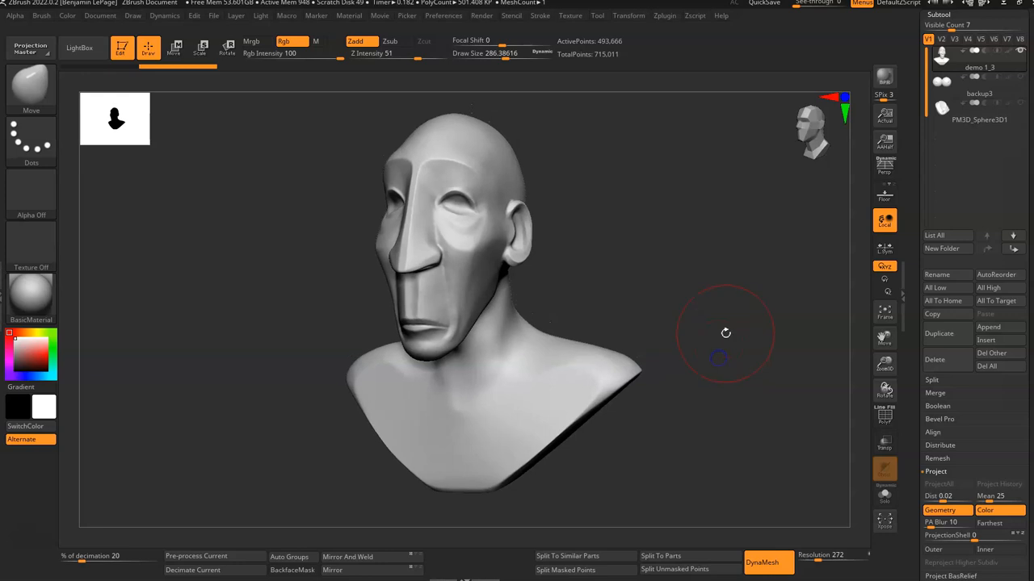
Step: Duplicate the bust subtool and hide the original copy
left_click(608, 275)
mouse_move(692, 325)
left_mouse_down()
mouse_move(680, 310)
mouse_move(690, 307)
mouse_move(676, 306)
left_mouse_up()
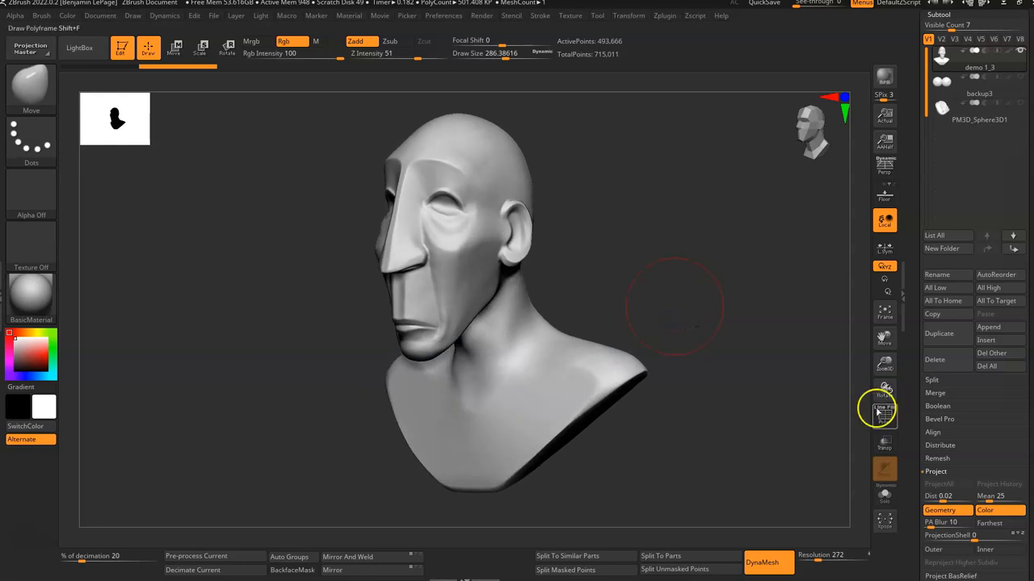
left_click(960, 343)
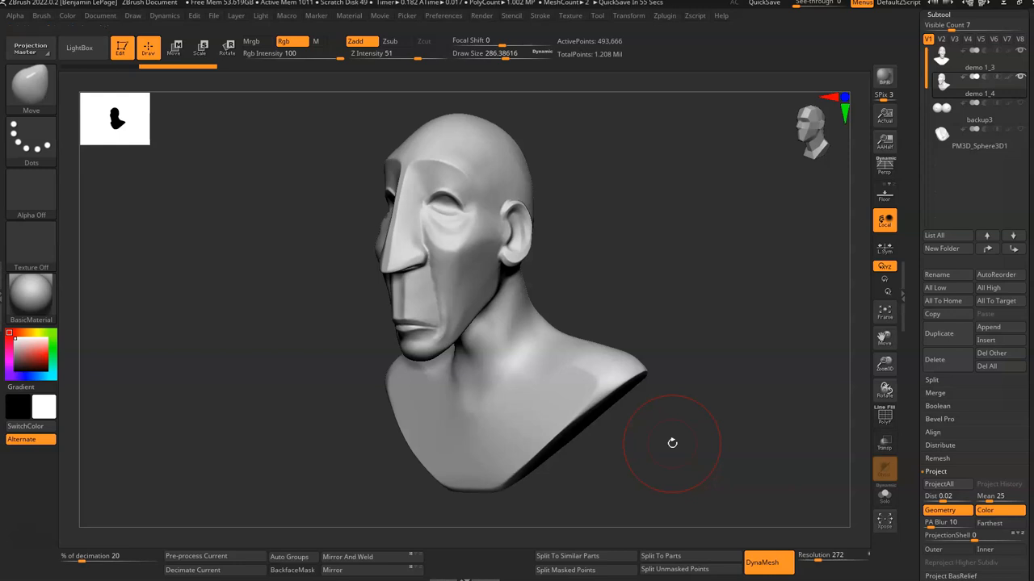
left_click(1019, 51)
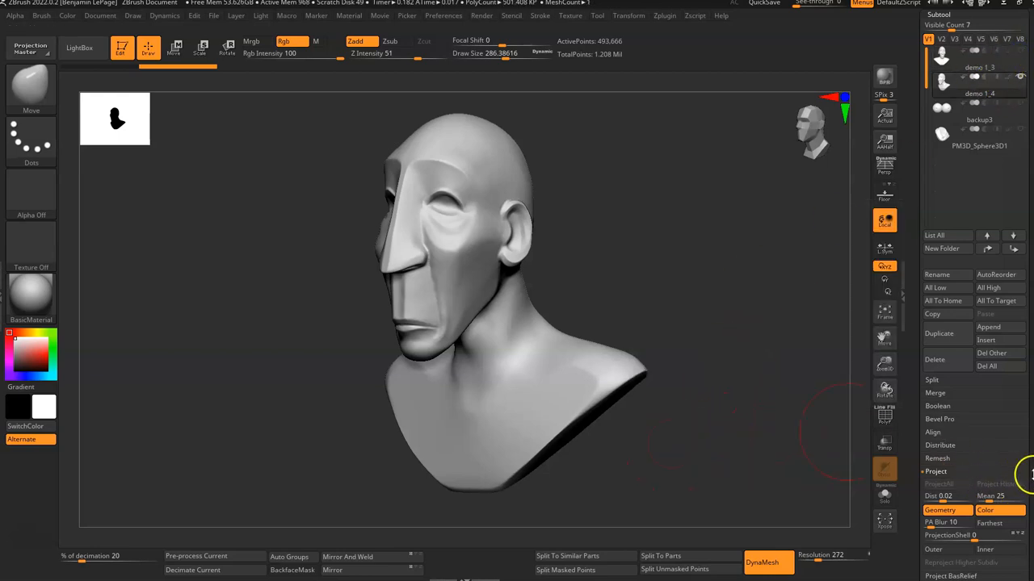
Step: ZRemesh the duplicated bust with a target polygons count of 2.68692
scroll(958, 389, "down", 5)
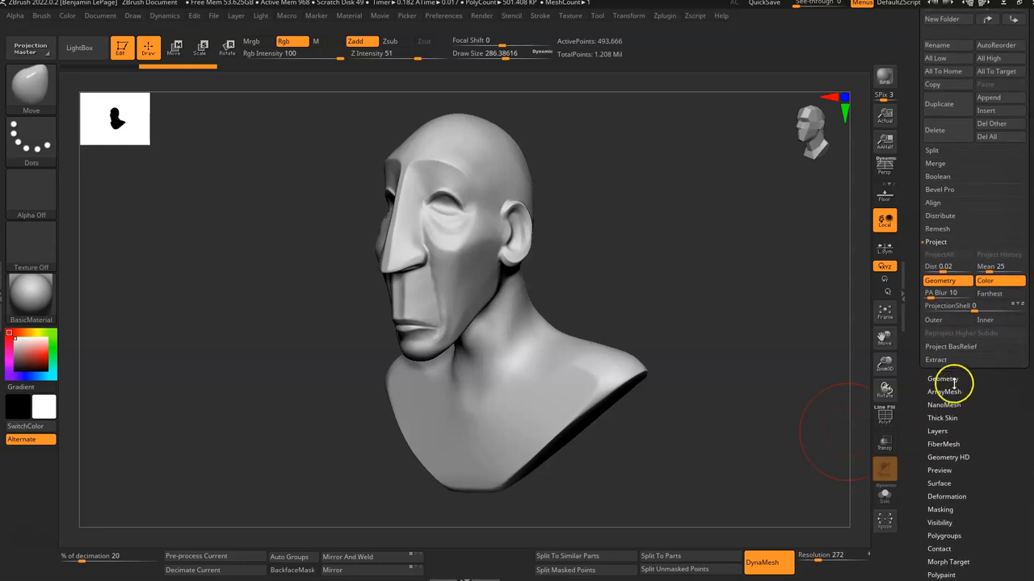
left_click(942, 377)
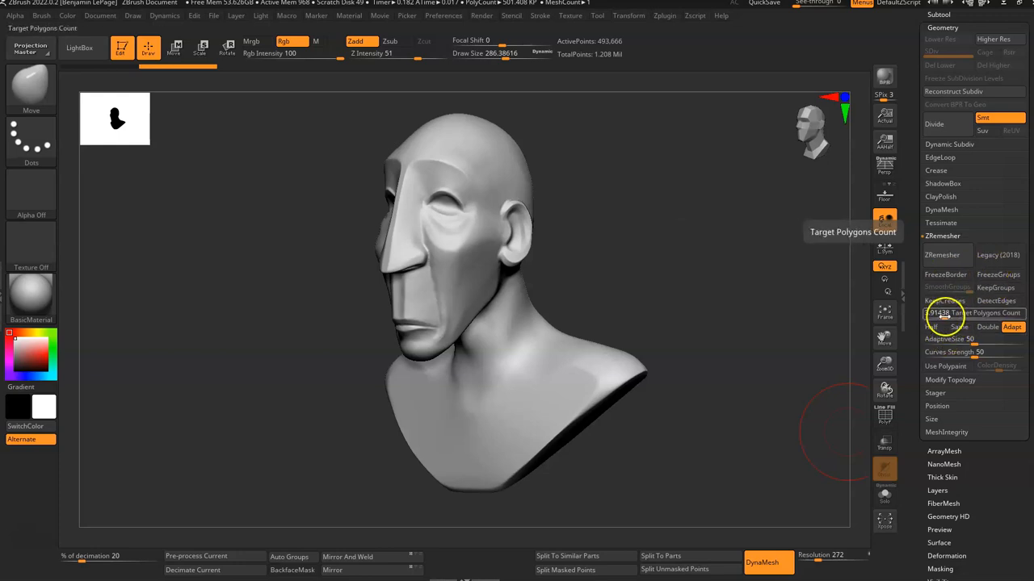
left_click_drag(943, 316, 943, 315)
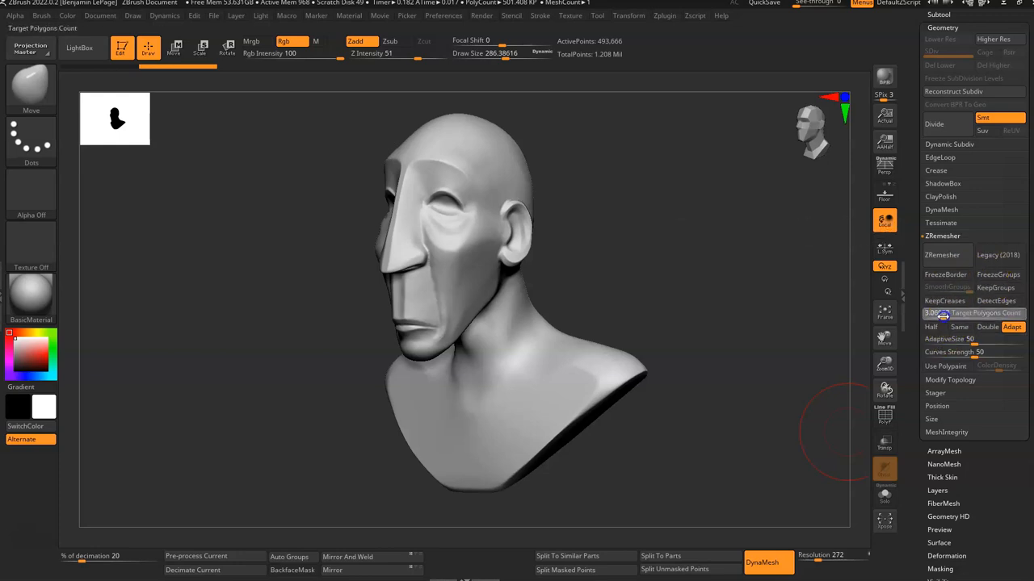
left_click(945, 250)
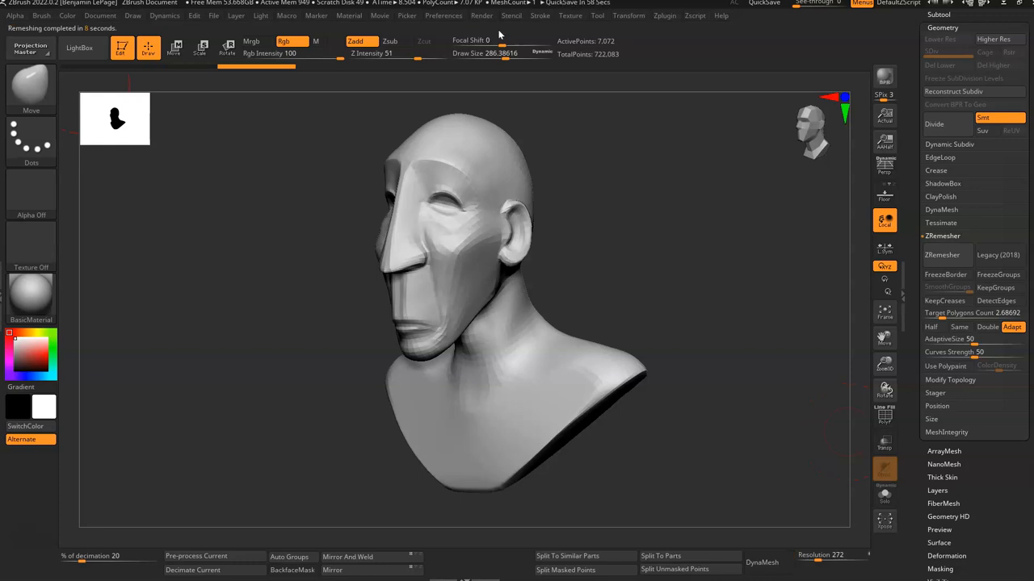
Step: Display the polyframe to examine the remeshed topology around the head and ear, and hide it again
left_click(884, 426)
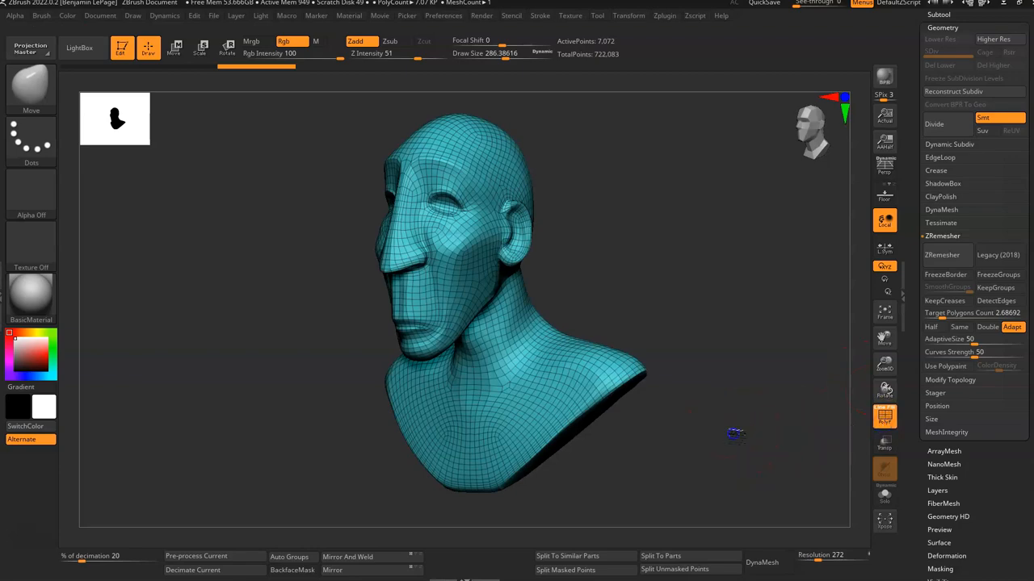
right_click_drag(734, 433, 750, 438, "ctrl")
left_click_drag(680, 379, 577, 256)
left_click_drag(711, 356, 676, 336)
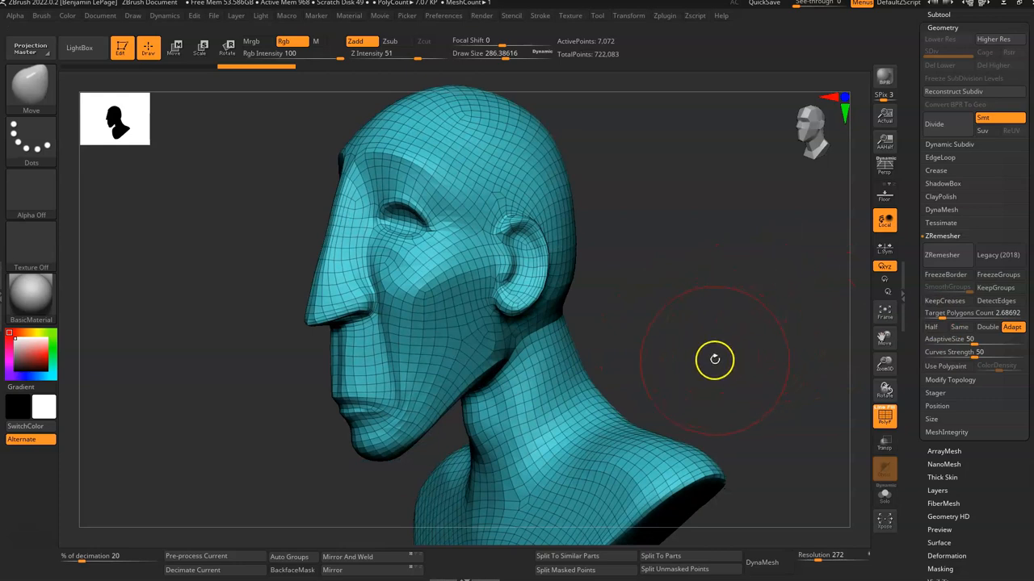
mouse_move(699, 362)
left_mouse_down()
mouse_move(684, 360)
mouse_move(703, 330)
mouse_move(691, 348)
mouse_move(671, 341)
mouse_move(703, 342)
mouse_move(669, 341)
mouse_move(686, 343)
mouse_move(685, 330)
mouse_move(675, 341)
mouse_move(692, 346)
mouse_move(723, 335)
left_mouse_up()
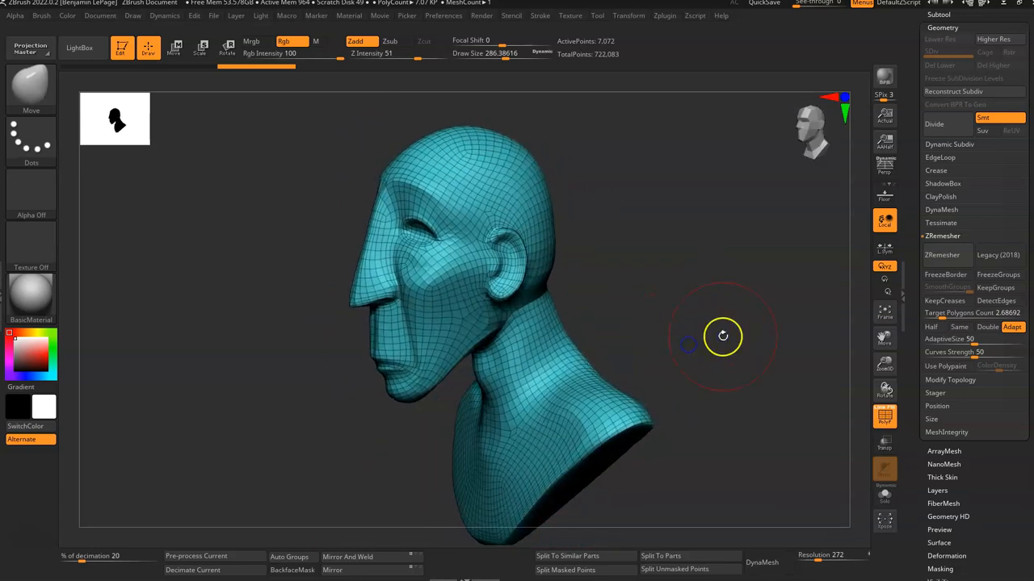
left_click(886, 416)
Step: Enable UV Master's control painting in Protect mode and paint the whole face red to keep seams off it
left_click_drag(761, 461, 597, 452)
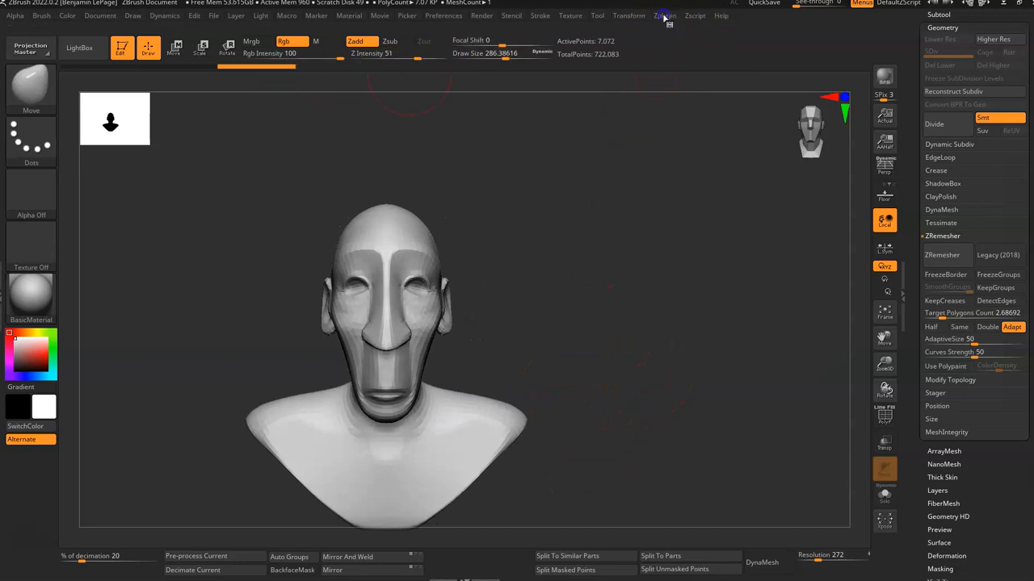
left_click(664, 18)
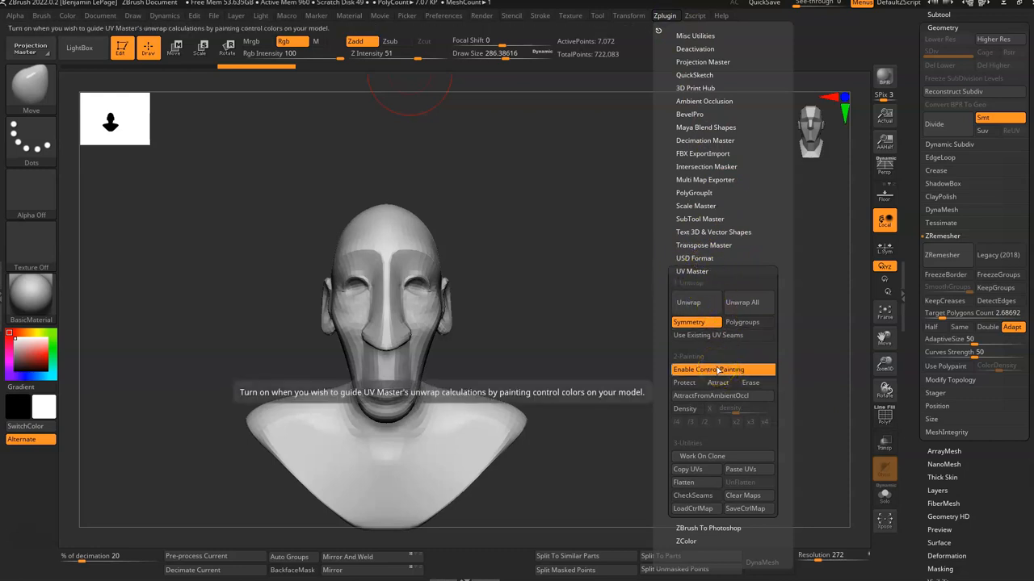
left_click(744, 370)
left_click(685, 383)
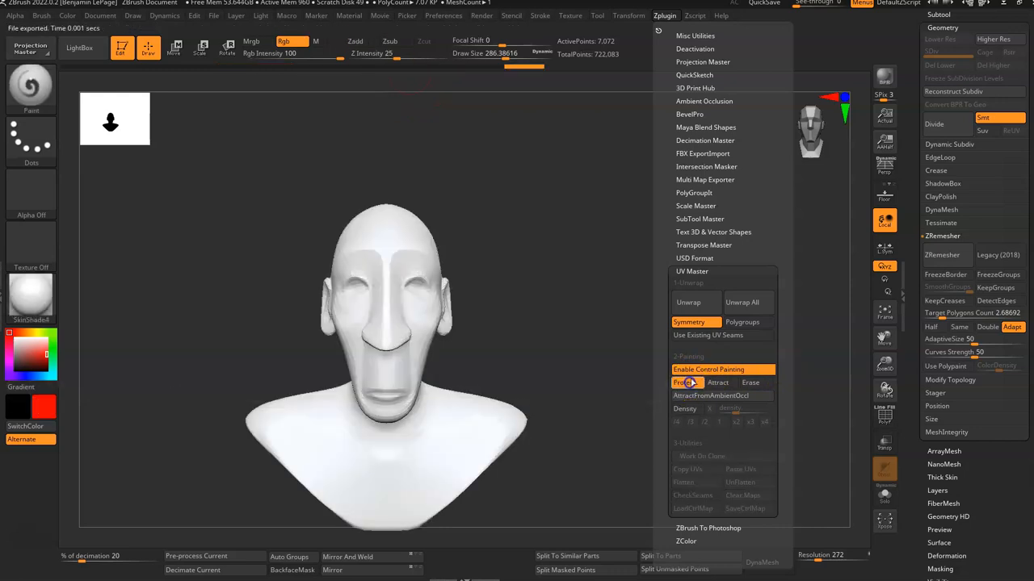
mouse_move(380, 266)
left_mouse_down()
mouse_move(369, 231)
mouse_move(342, 261)
mouse_move(349, 337)
mouse_move(394, 396)
mouse_move(363, 299)
mouse_move(392, 311)
left_mouse_up()
left_click_drag(595, 289, 525, 283)
left_click_drag(610, 260, 626, 261)
left_click_drag(634, 300, 704, 290)
mouse_move(416, 398)
left_mouse_down()
mouse_move(380, 311)
mouse_move(386, 260)
mouse_move(415, 238)
left_mouse_up()
left_click_drag(646, 292, 438, 339)
left_click_drag(519, 311, 411, 346)
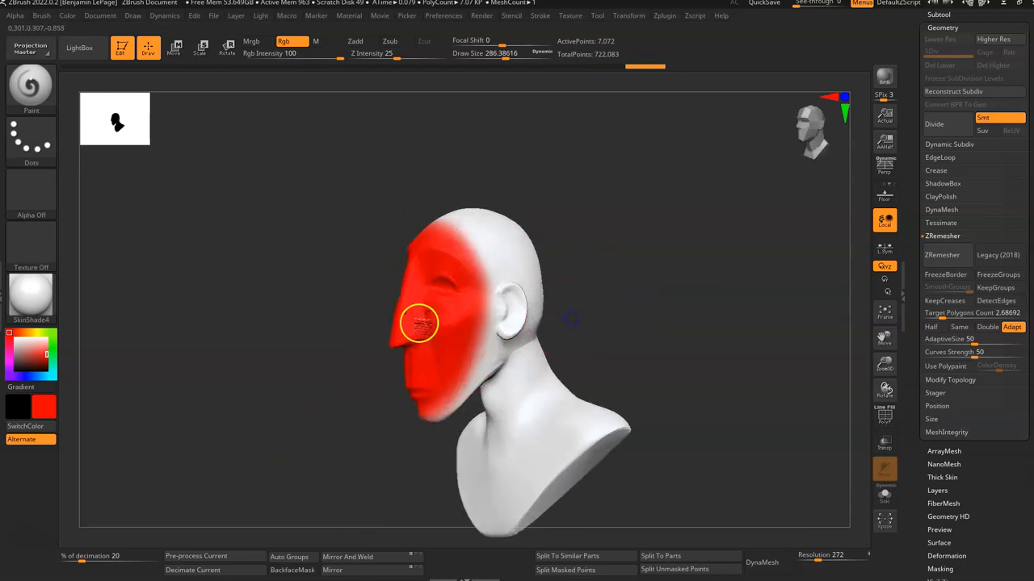
Step: Switch control painting to Attract and paint a blue seam guide over the top and back of the head with draw size 162.68251
left_click(663, 15)
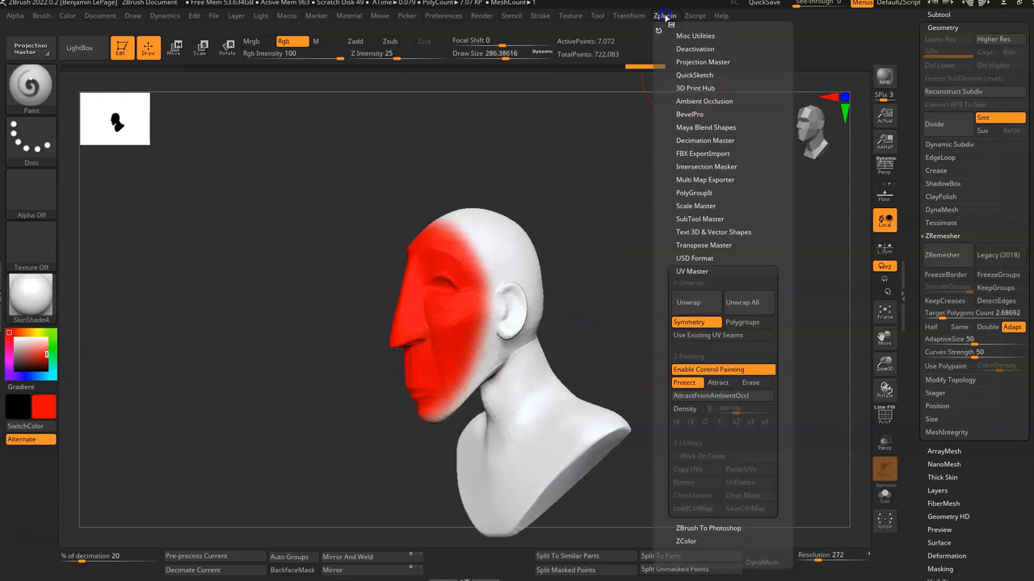
left_click(720, 369)
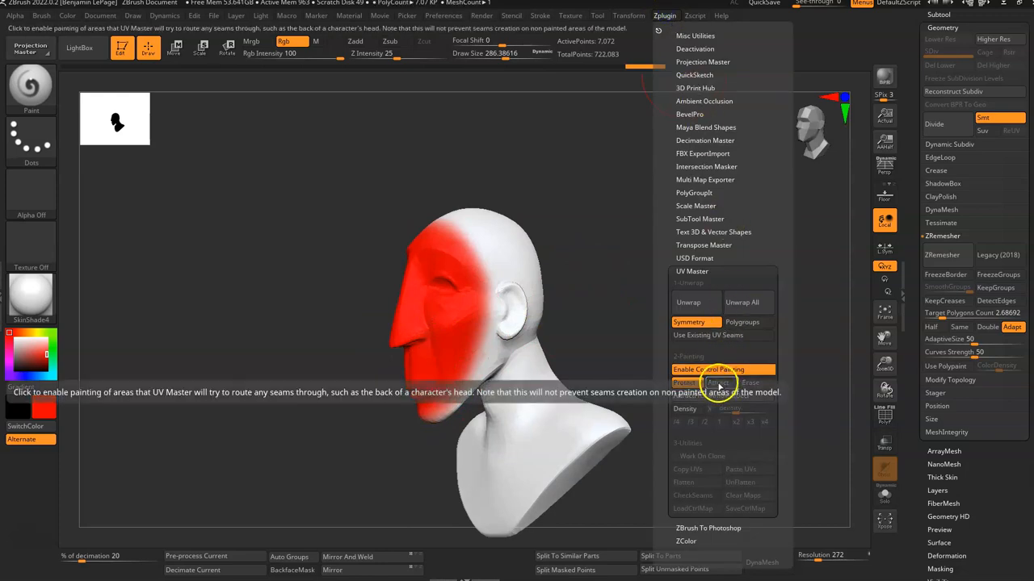
left_click(718, 385)
right_click(547, 339)
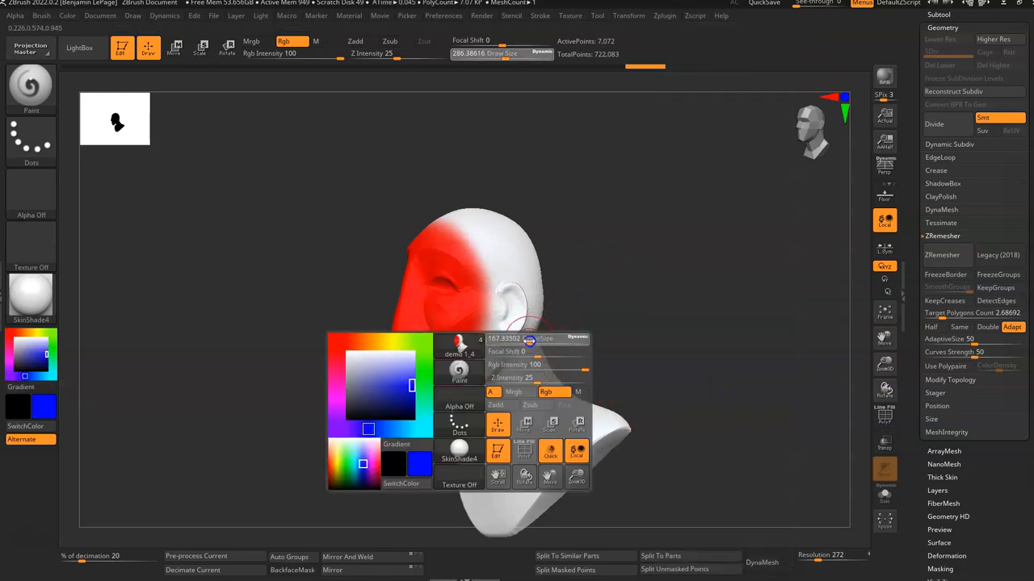
left_click_drag(529, 340, 525, 339)
mouse_move(586, 240)
left_mouse_down()
mouse_move(612, 328)
mouse_move(457, 344)
mouse_move(589, 279)
mouse_move(614, 243)
left_mouse_up()
left_click_drag(481, 311, 687, 286)
mouse_move(597, 432)
left_mouse_down()
mouse_move(582, 445)
mouse_move(437, 459)
left_mouse_up()
Step: Paint blue Attract seam guides around the neck and on the lower part of the bust
mouse_move(674, 288)
left_mouse_down()
mouse_move(694, 266)
mouse_move(623, 348)
mouse_move(669, 330)
mouse_move(635, 357)
left_mouse_up()
left_click_drag(402, 344, 335, 382)
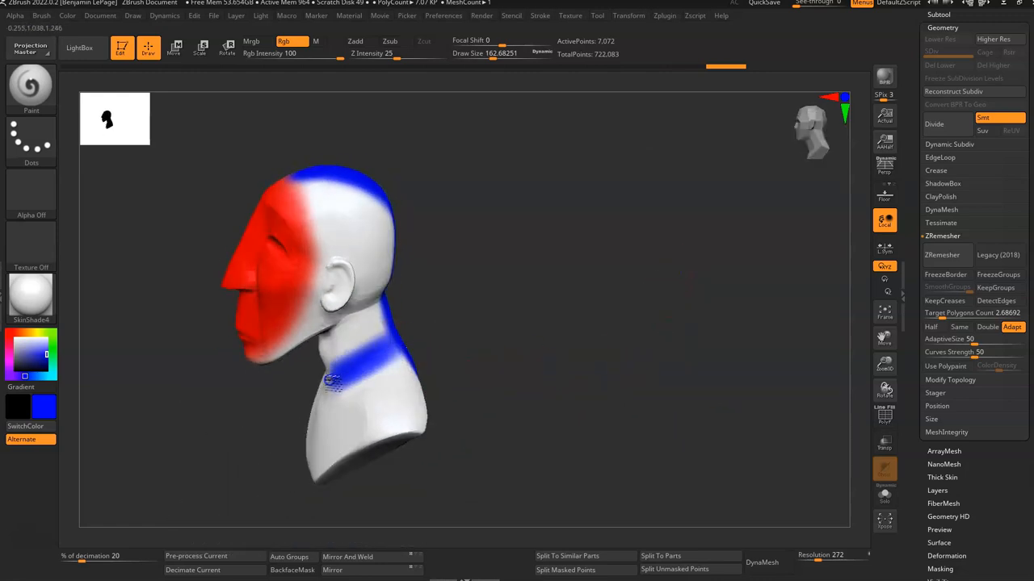
mouse_move(498, 374)
left_mouse_down()
mouse_move(512, 393)
mouse_move(344, 407)
mouse_move(331, 454)
mouse_move(365, 476)
left_mouse_up()
left_click_drag(621, 357, 693, 363)
Step: Unwrap the bust's UVs in UV Master with Symmetry and control painting enabled
left_click_drag(595, 314, 649, 261, "alt")
left_click(665, 16)
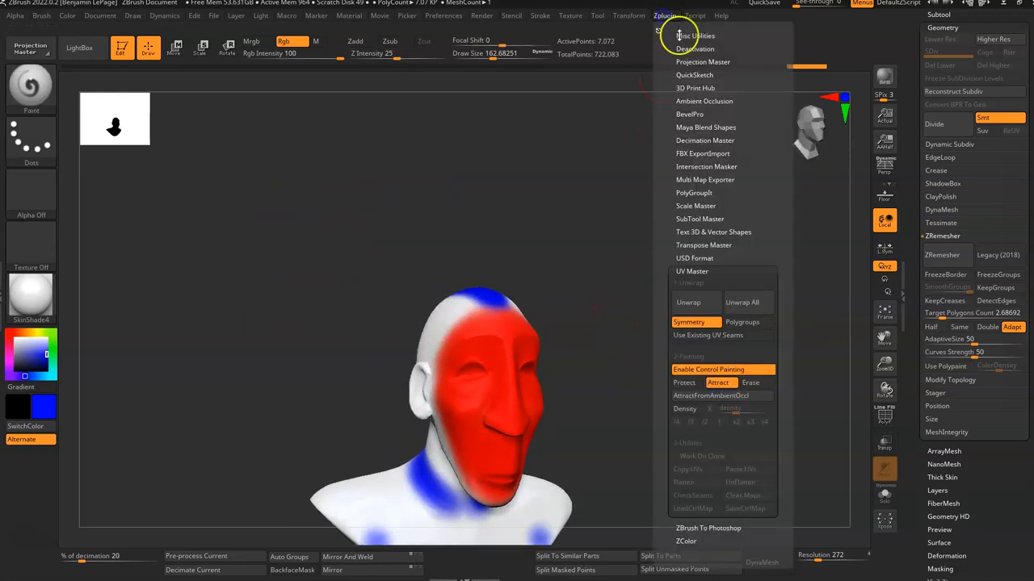
left_click(709, 373)
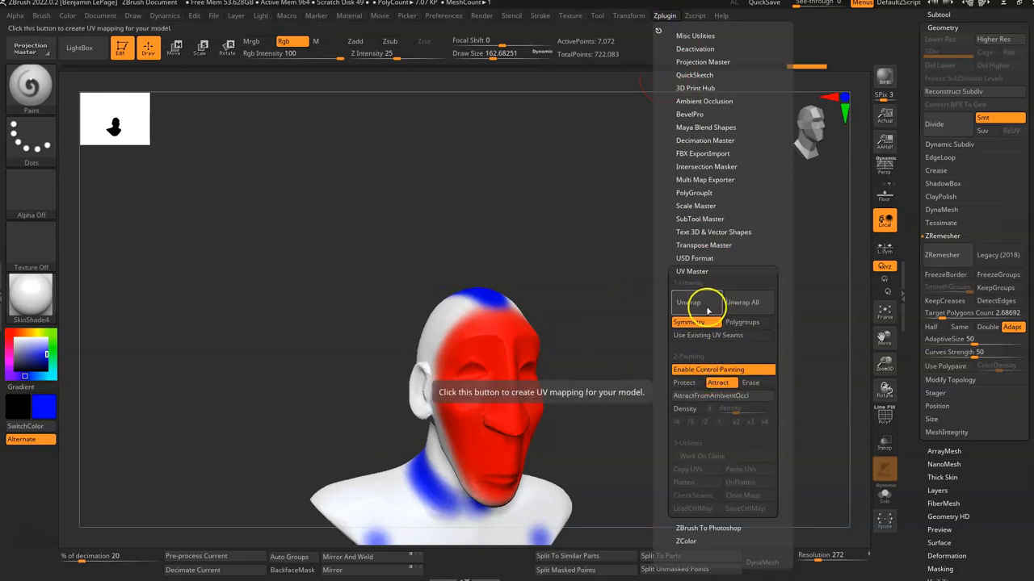
left_click(707, 311)
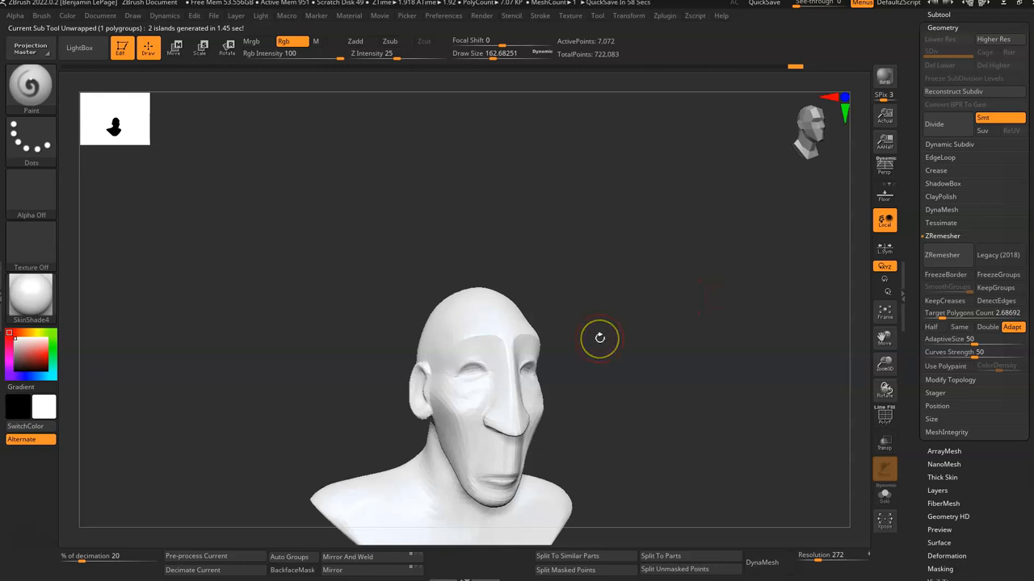
Step: Flatten the bust's UVs to examine the island layout, and unflatten them back to the 3D model
left_click_drag(646, 340, 652, 245, "alt")
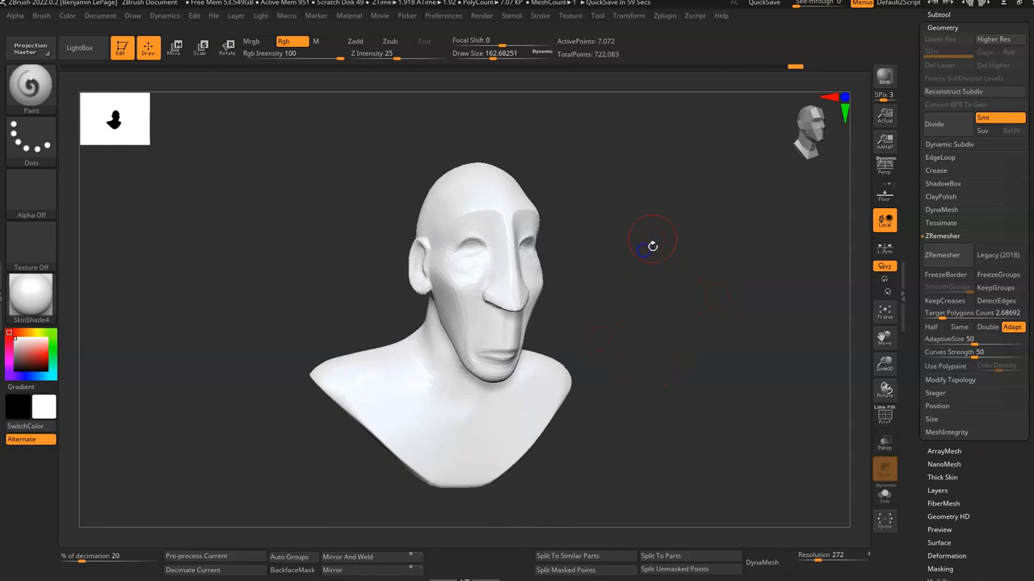
left_click(661, 18)
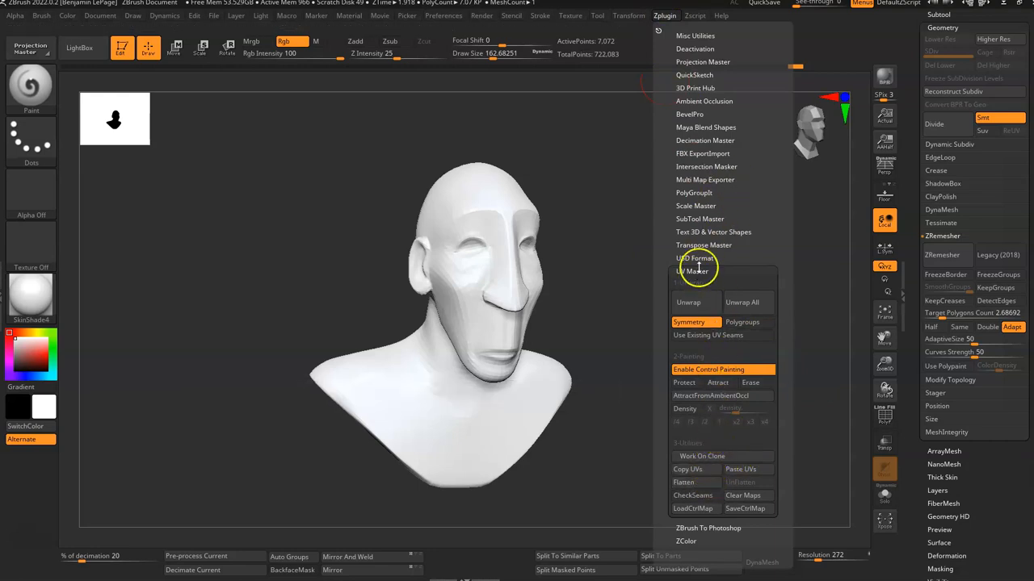
left_click(698, 483)
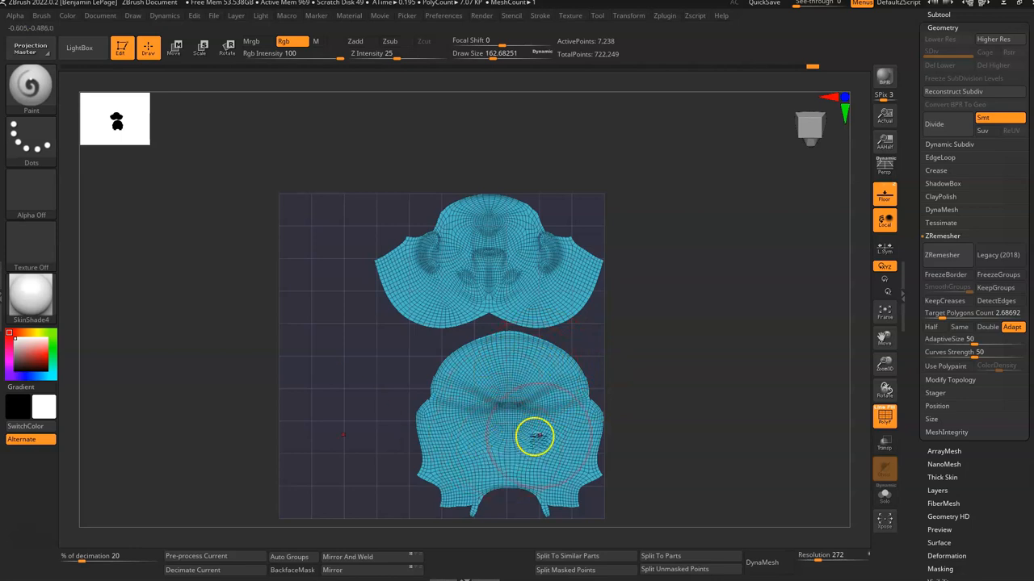
left_click_drag(647, 281, 665, 332, "alt")
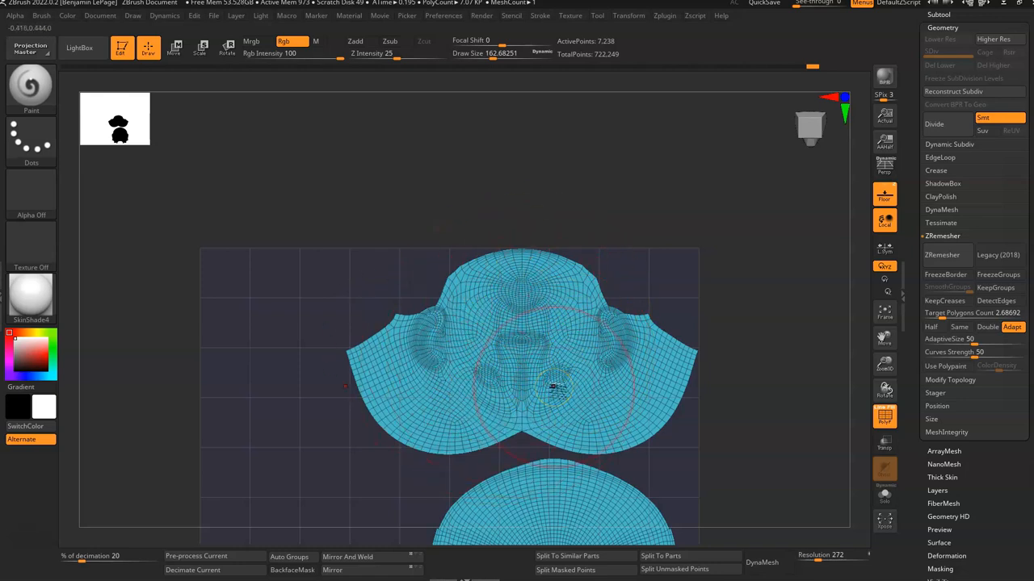
left_click(665, 18)
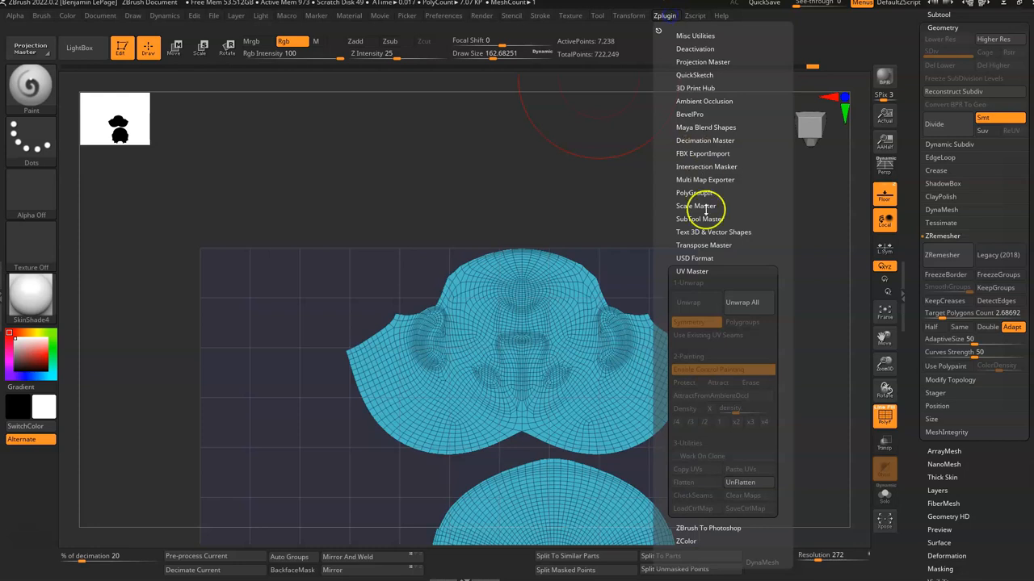
left_click(751, 483)
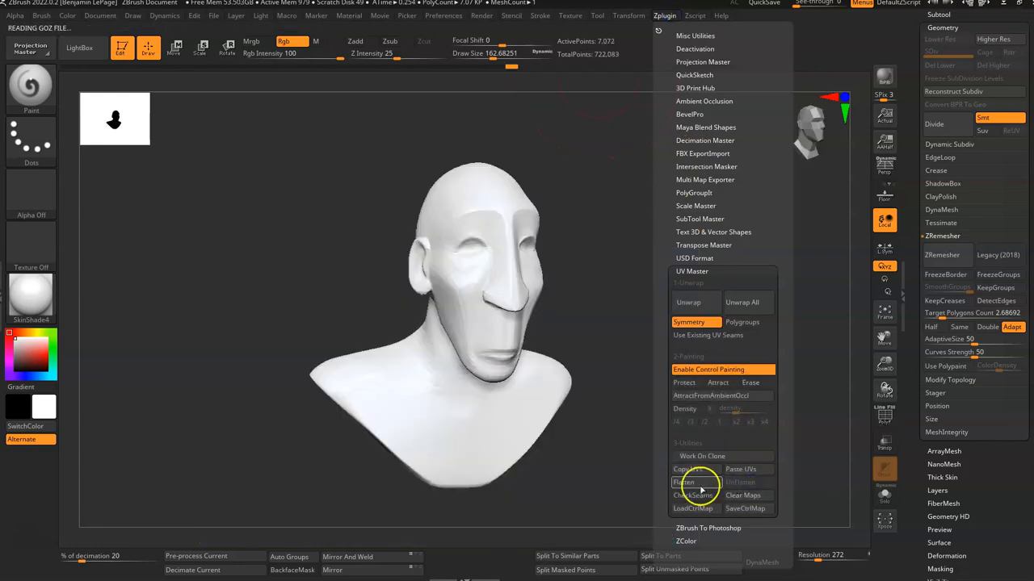
Step: Set the bust's display material to BasicMaterial
left_click_drag(592, 334, 599, 333)
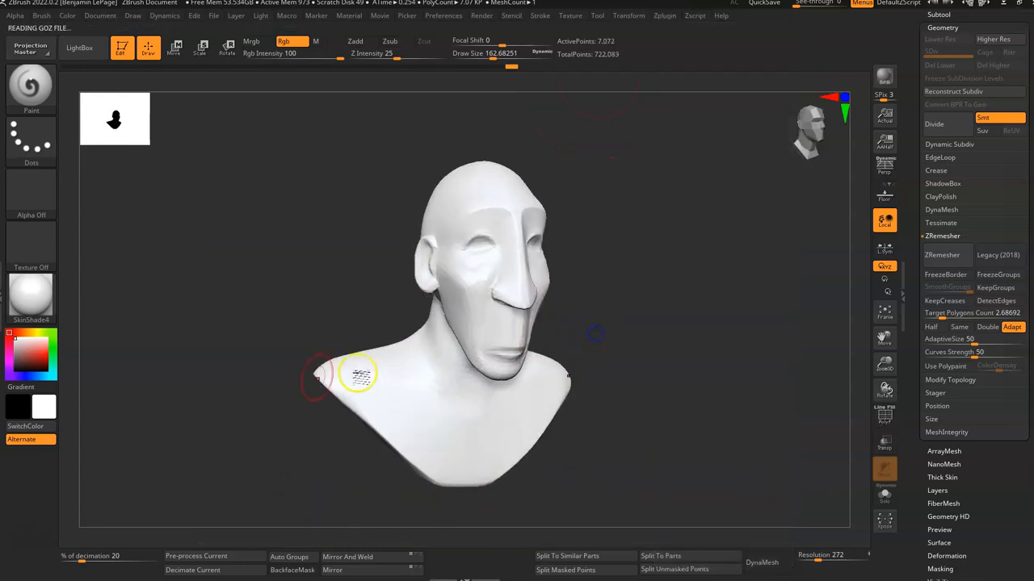
left_click(31, 295)
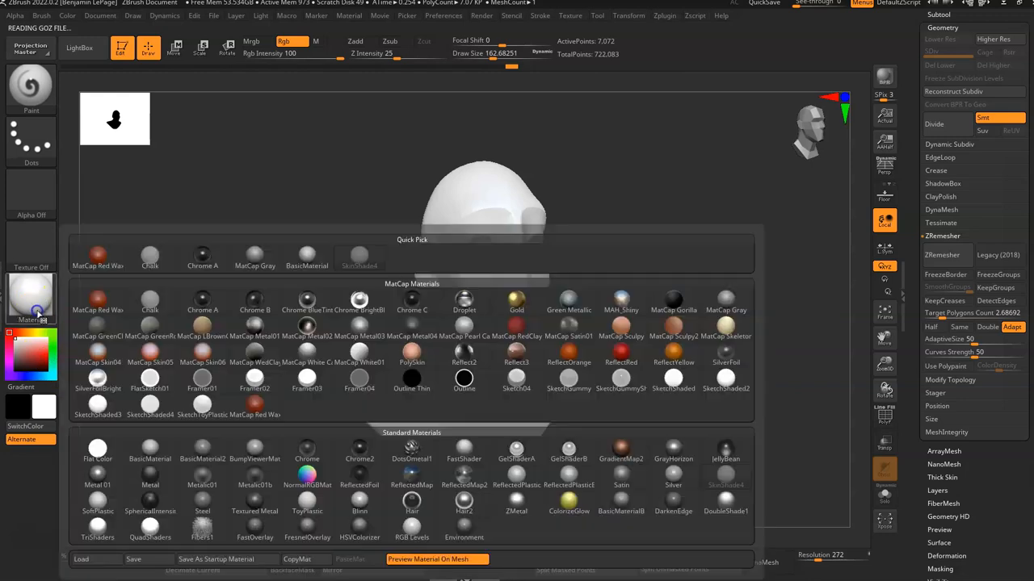
left_click(142, 443)
left_click_drag(659, 363, 675, 390)
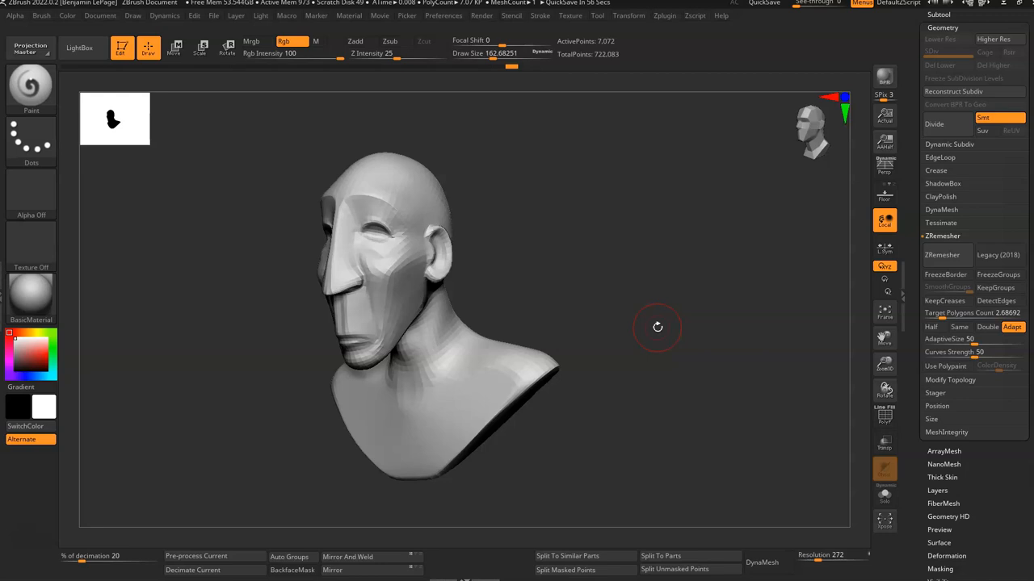
Step: Subdivide the remeshed bust up to subdivision level 4
left_click_drag(657, 327, 604, 287)
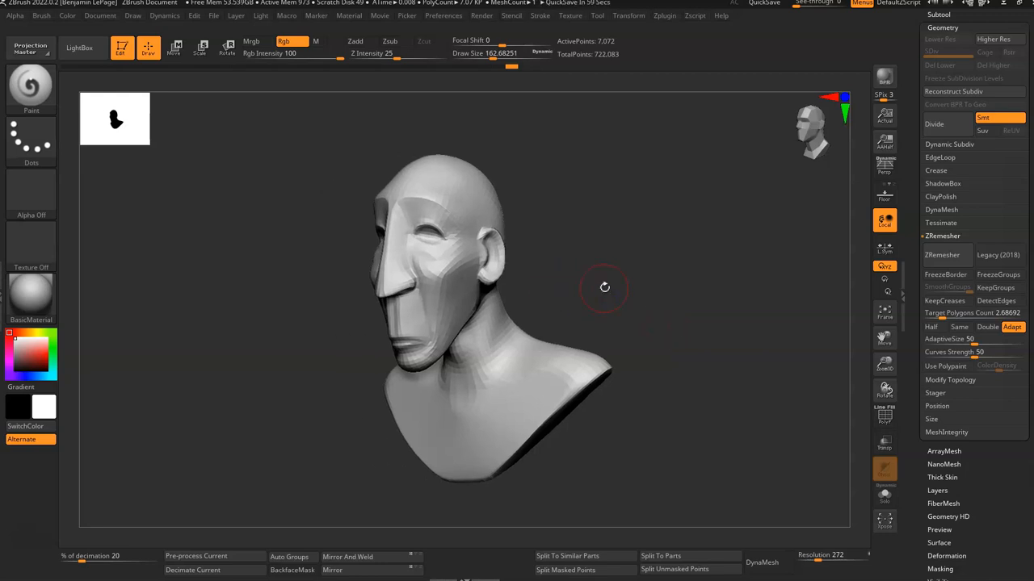
key("ctrl")
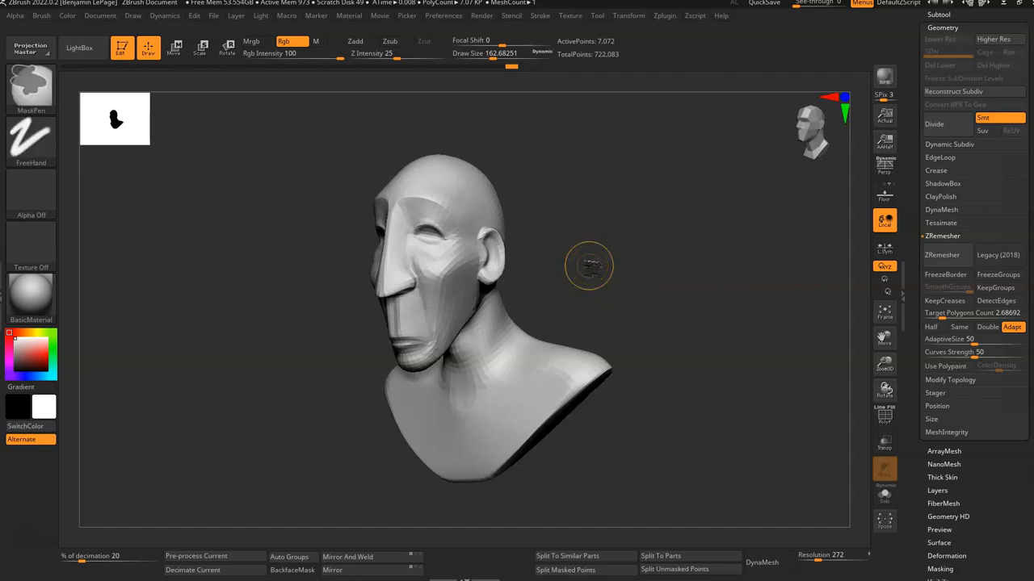
key("ctrl+d")
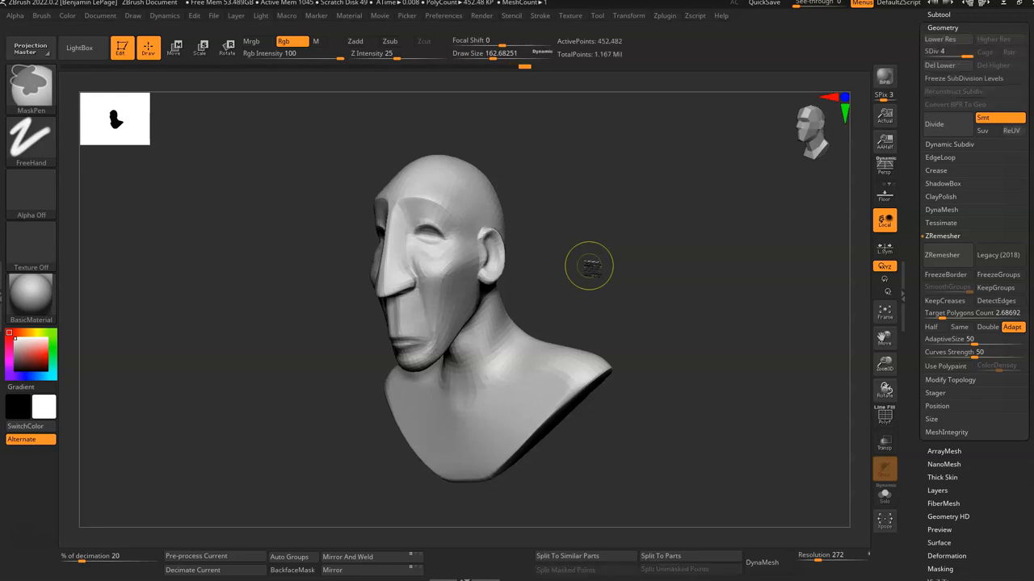
Step: Display the polyframe on a close-up of the head to examine the subdivided mesh
left_click_drag(554, 238, 605, 295, "alt")
mouse_move(581, 188)
left_mouse_down("alt")
mouse_move(612, 245)
mouse_move(722, 351)
mouse_move(791, 376)
mouse_move(705, 333)
mouse_move(710, 369)
mouse_move(727, 346)
mouse_move(699, 369)
mouse_move(729, 315)
left_mouse_up("alt")
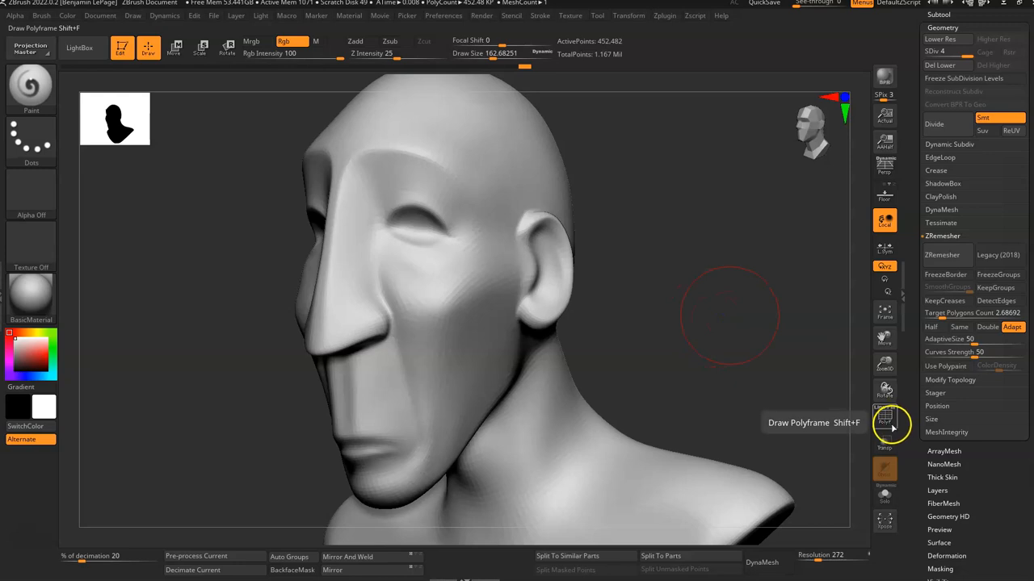
left_click(892, 428)
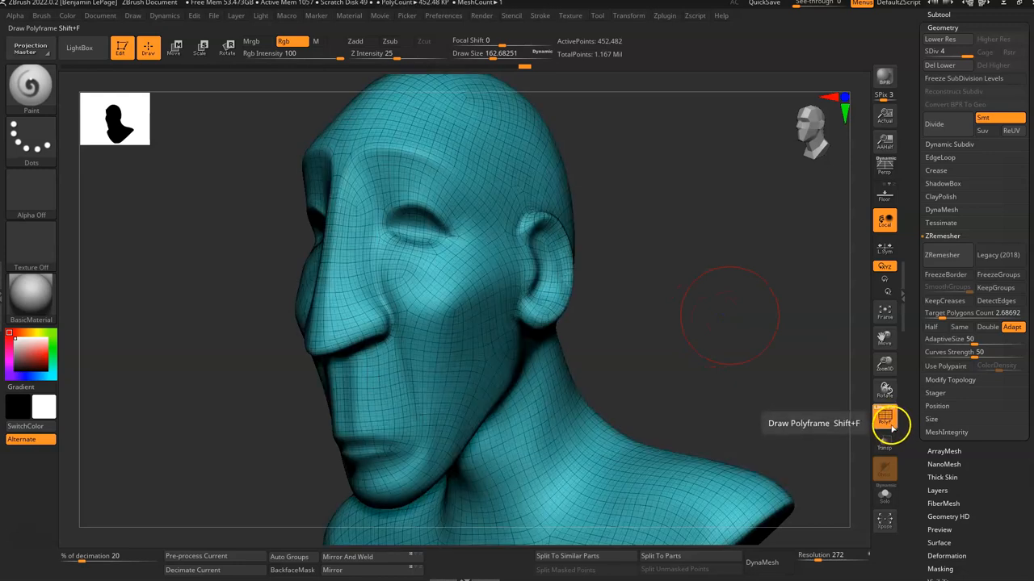
Step: Examine the subdivided mesh around the cheek and neck, and turn off the polyframe display
left_click_drag(685, 342, 715, 374, "alt")
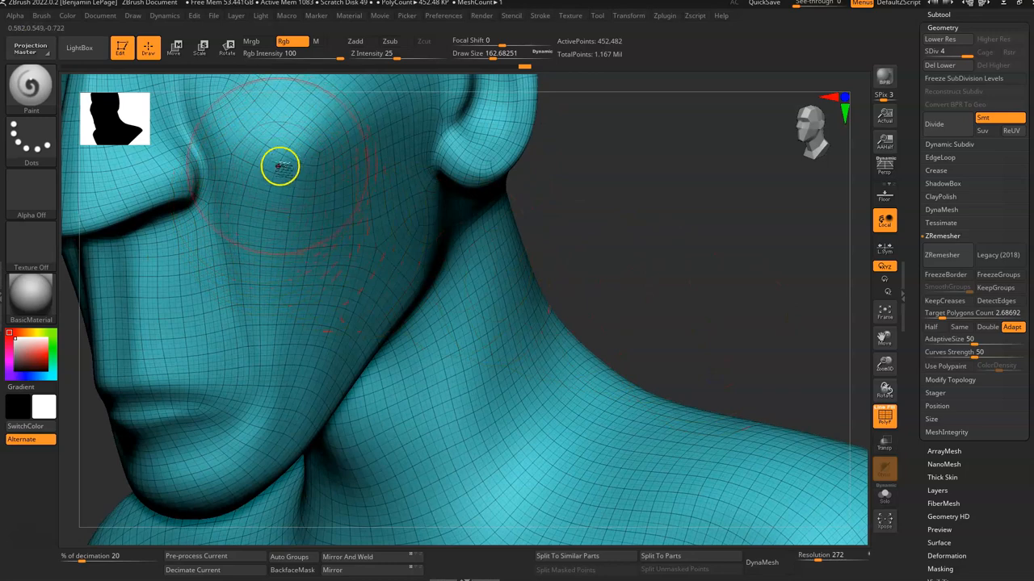
left_click_drag(614, 254, 680, 164)
left_click_drag(1028, 29, 990, 137)
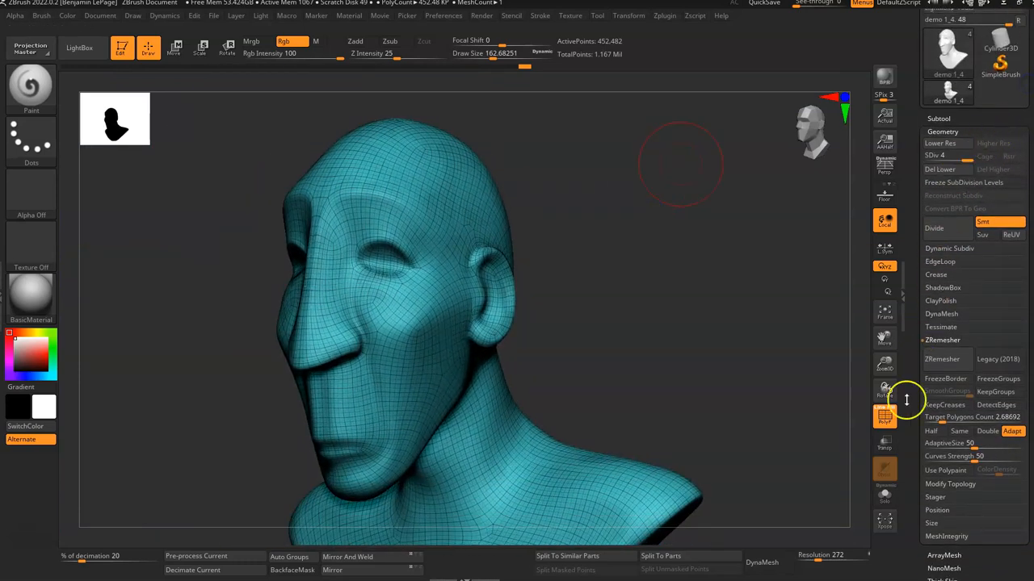
left_click(889, 418)
Step: Show the original demo 1_3 subtool together with the remeshed demo 1_4 to compare their surface detail
left_click(941, 118)
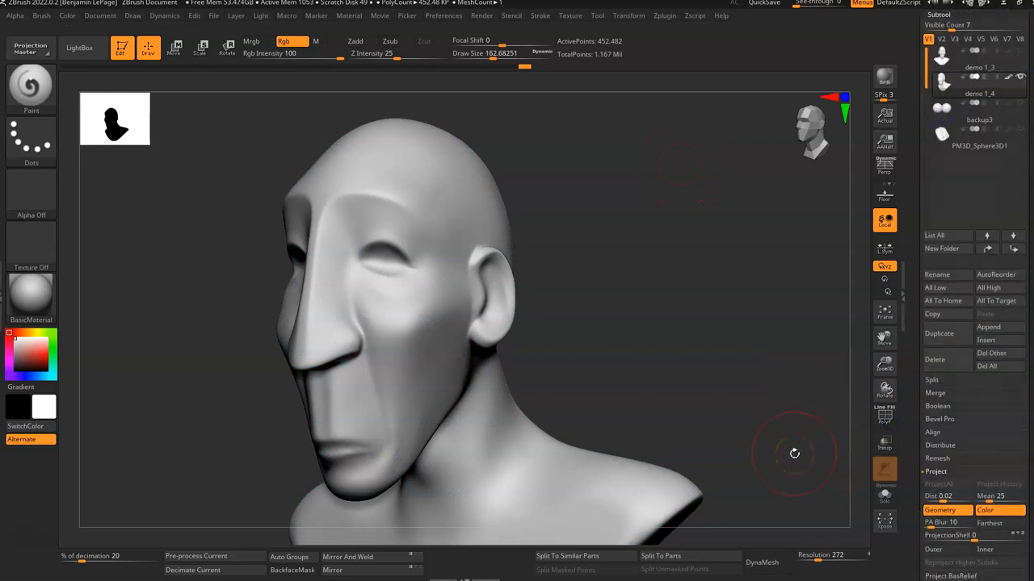
left_click_drag(616, 331, 696, 337)
left_click(1010, 67)
mouse_move(1014, 54)
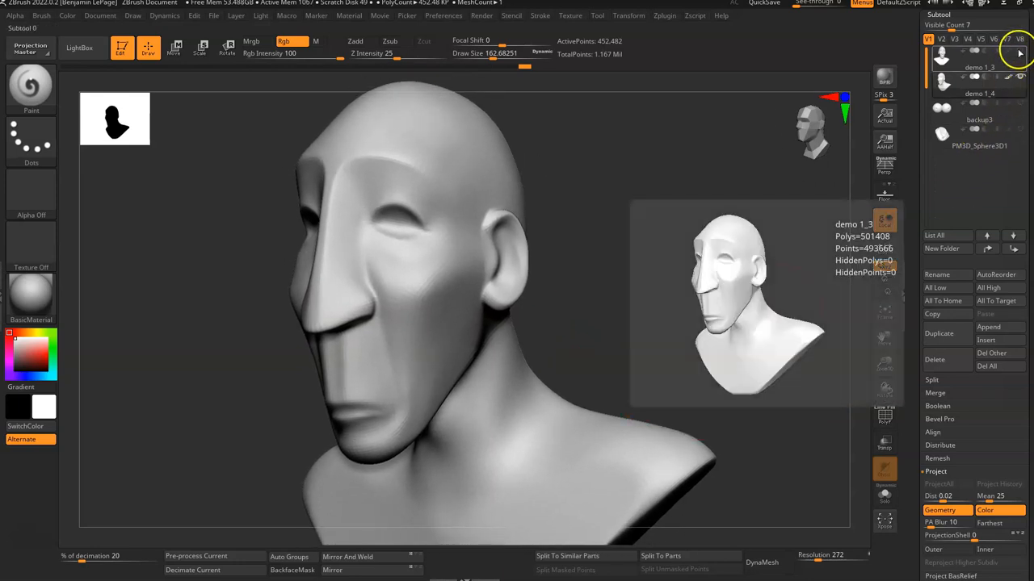
left_click(1019, 53)
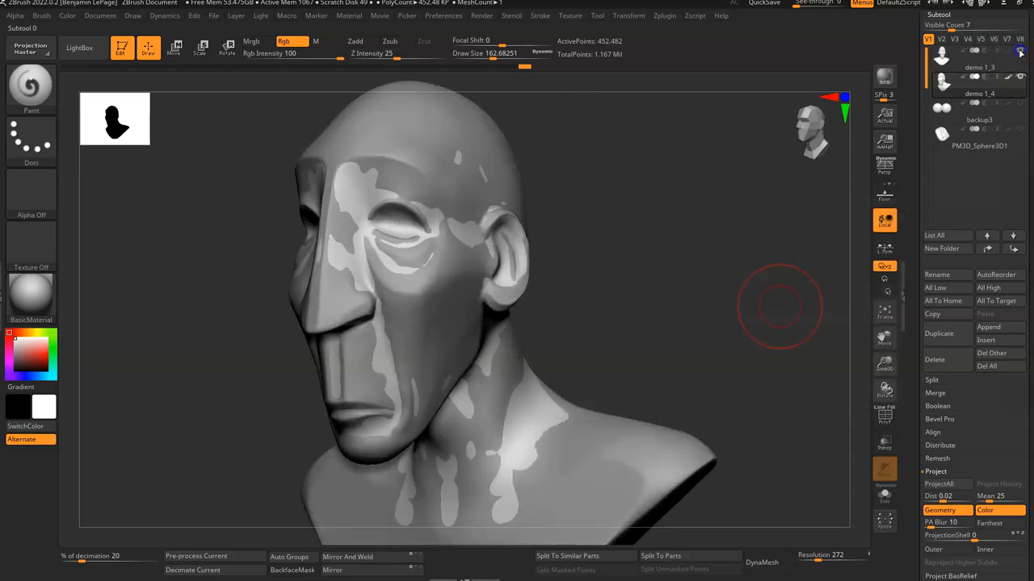
mouse_move(997, 111)
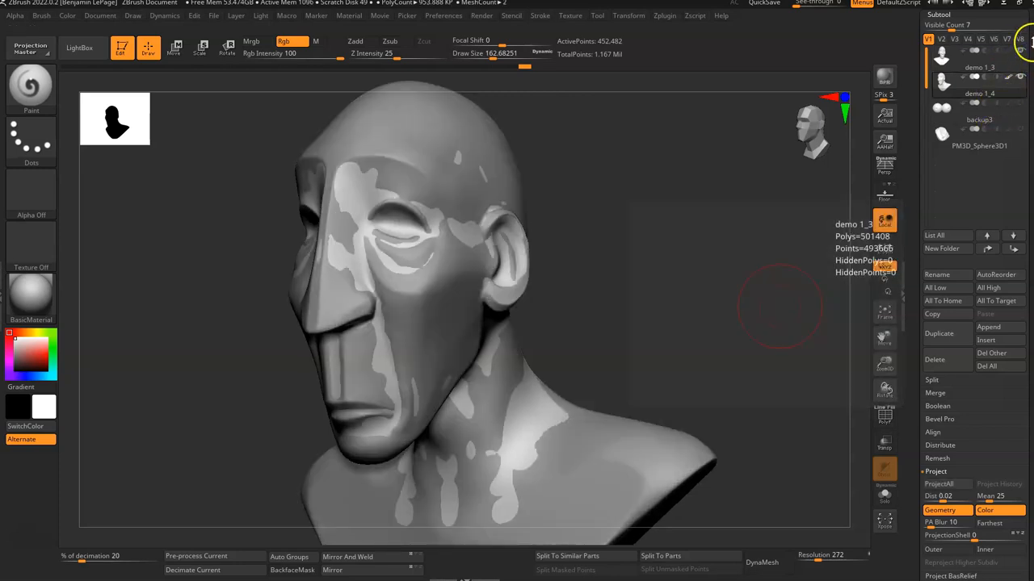
left_click(1019, 51)
left_click(1021, 51)
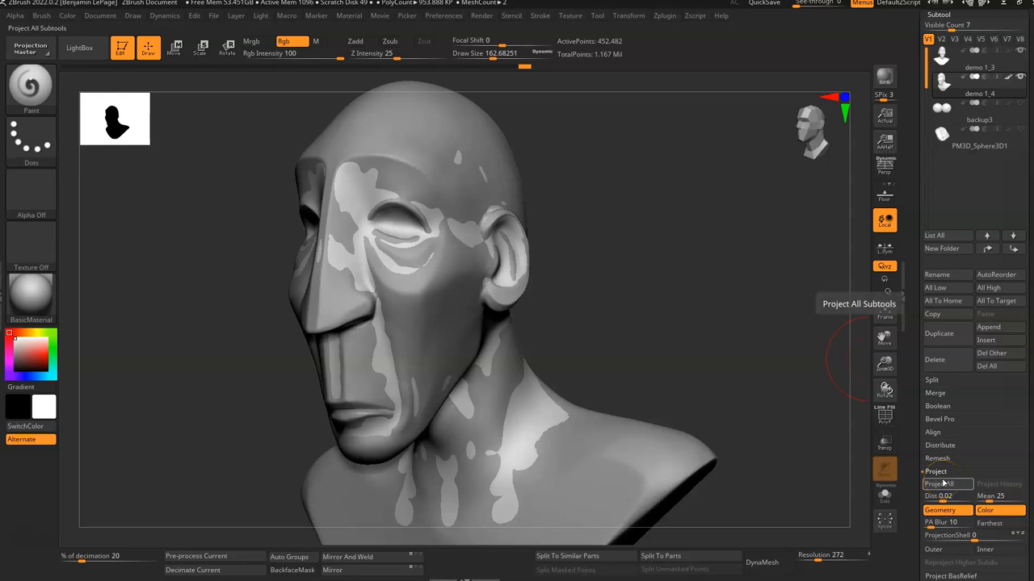
Step: Project the detail of demo 1_3 onto demo 1_4 with ProjectAll, and hide demo 1_3
left_click(958, 485)
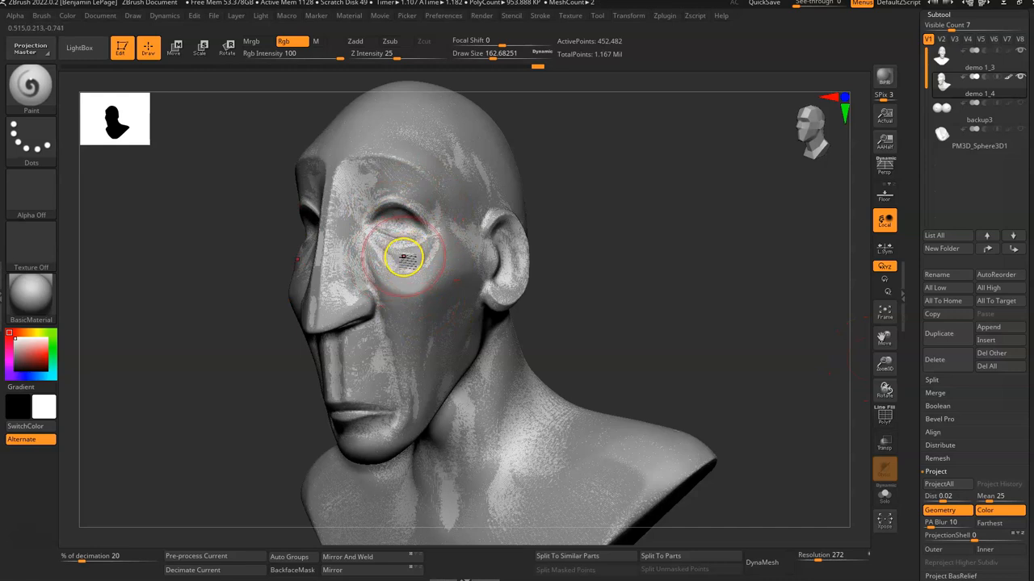
left_click(1019, 52)
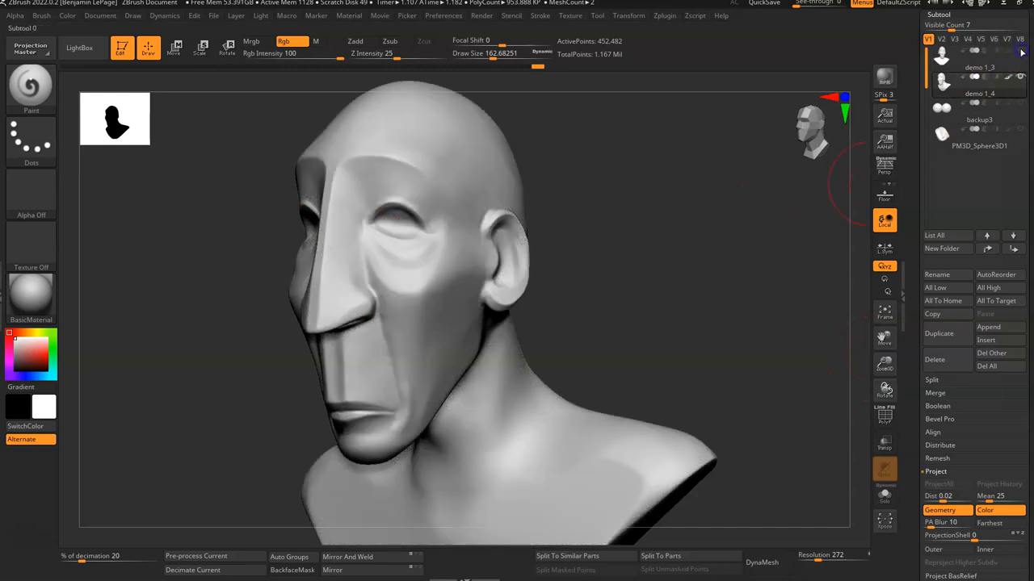
left_click(1019, 52)
left_click(1019, 51)
Step: Set the draw size to about 31 and choose the ClayBuildup brush for working on the face
left_click_drag(640, 272, 711, 366, "alt")
mouse_move(677, 319)
left_mouse_down()
mouse_move(755, 399)
mouse_move(734, 388)
mouse_move(756, 376)
mouse_move(694, 353)
mouse_move(798, 385)
mouse_move(662, 302)
mouse_move(678, 332)
mouse_move(669, 342)
mouse_move(676, 331)
left_mouse_up()
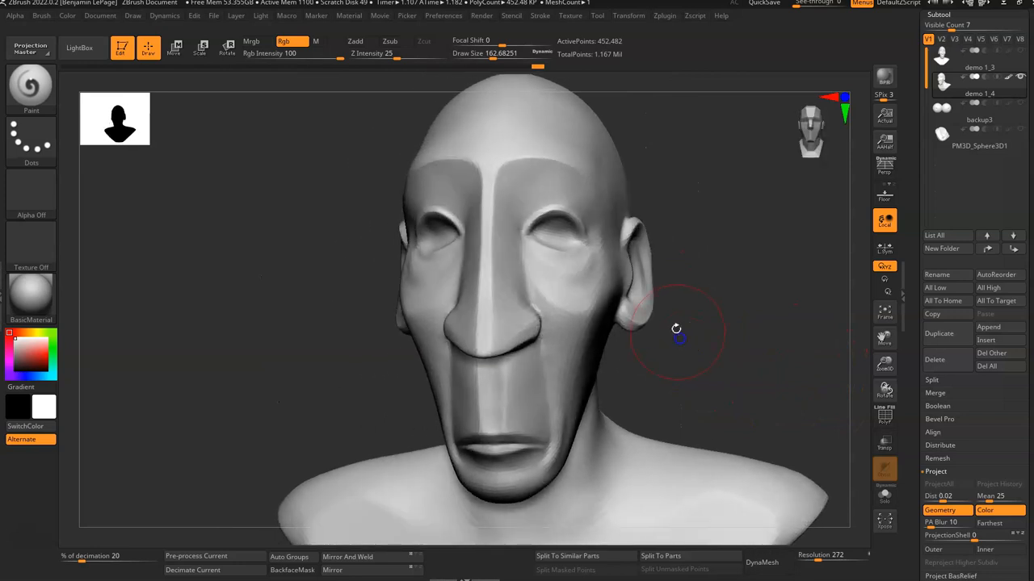
key("space")
left_click_drag(627, 263, 535, 265)
mouse_move(718, 245)
left_mouse_down("alt")
mouse_move(715, 309)
mouse_move(686, 418)
left_mouse_up("alt")
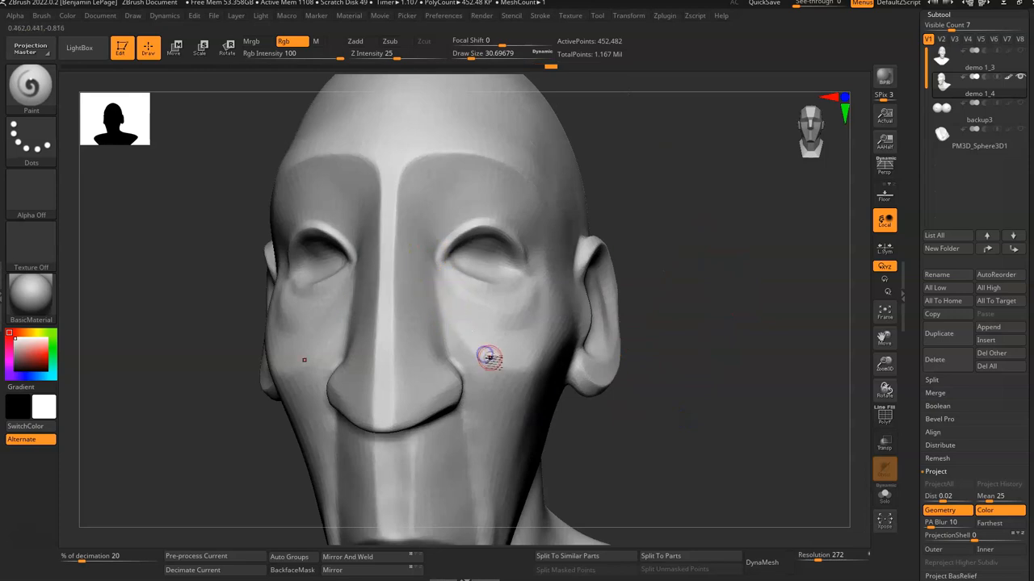
key("b")
key("c")
key("b")
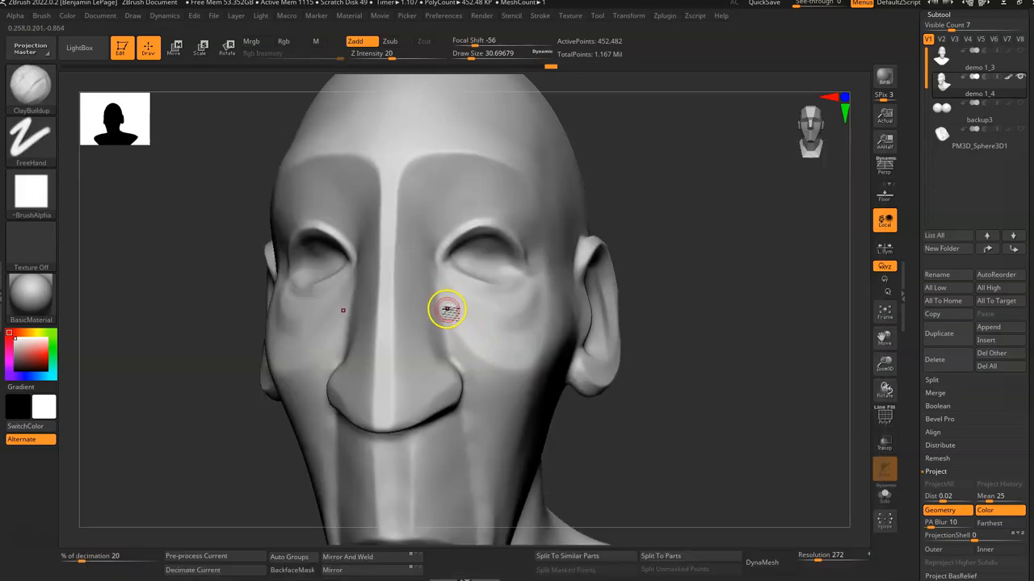
Step: Sculpt folds beneath the eye and across the cheek with the ClayBuildup brush
key("ctrl+z")
mouse_move(444, 283)
left_mouse_down()
mouse_move(484, 344)
mouse_move(457, 318)
mouse_move(474, 334)
mouse_move(496, 327)
left_mouse_up()
mouse_move(729, 323)
left_mouse_down()
mouse_move(738, 293)
mouse_move(723, 292)
mouse_move(718, 320)
left_mouse_up()
left_click_drag(748, 247, 722, 377, "alt")
left_click_drag(641, 355, 715, 355)
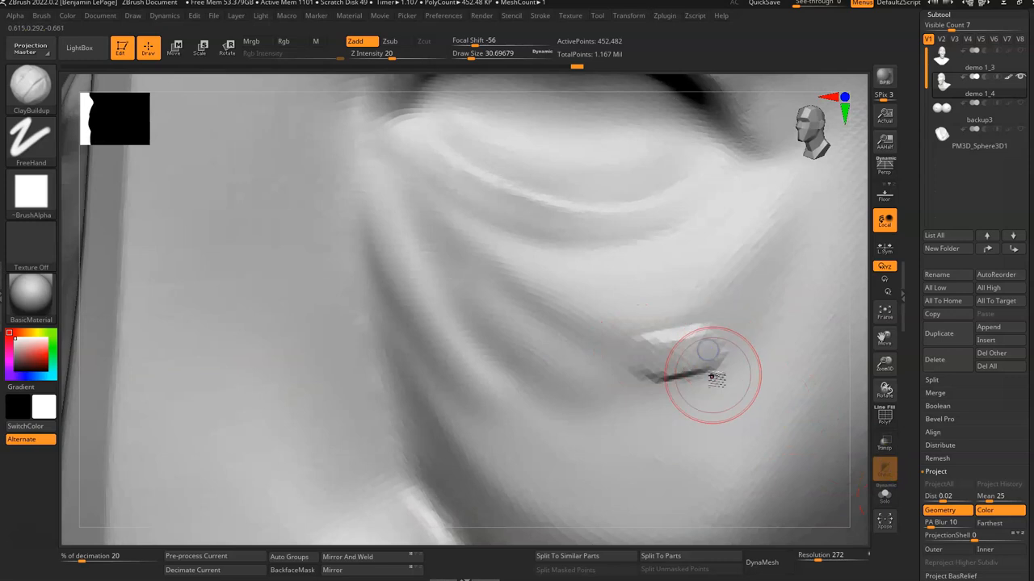
Step: Subdivide the bust to level 5 and sculpt finer wrinkles beneath the eye
key("ctrl")
key("ctrl+d")
key("space")
mouse_move(739, 324)
left_mouse_down()
mouse_move(773, 249)
mouse_move(687, 346)
left_mouse_up()
mouse_move(785, 282)
left_mouse_down("shift")
mouse_move(738, 355)
mouse_move(669, 358)
left_mouse_up("shift")
mouse_move(411, 167)
left_mouse_down()
mouse_move(540, 230)
mouse_move(422, 167)
left_mouse_up()
mouse_move(505, 254)
left_mouse_down()
mouse_move(685, 300)
mouse_move(619, 292)
left_mouse_up()
Step: Choose the Move brush and lower the bust to subdivision level 1
mouse_move(854, 350)
left_mouse_down("alt")
mouse_move(375, 455)
mouse_move(641, 392)
mouse_move(623, 374)
mouse_move(662, 360)
left_mouse_up("alt")
right_click(651, 351)
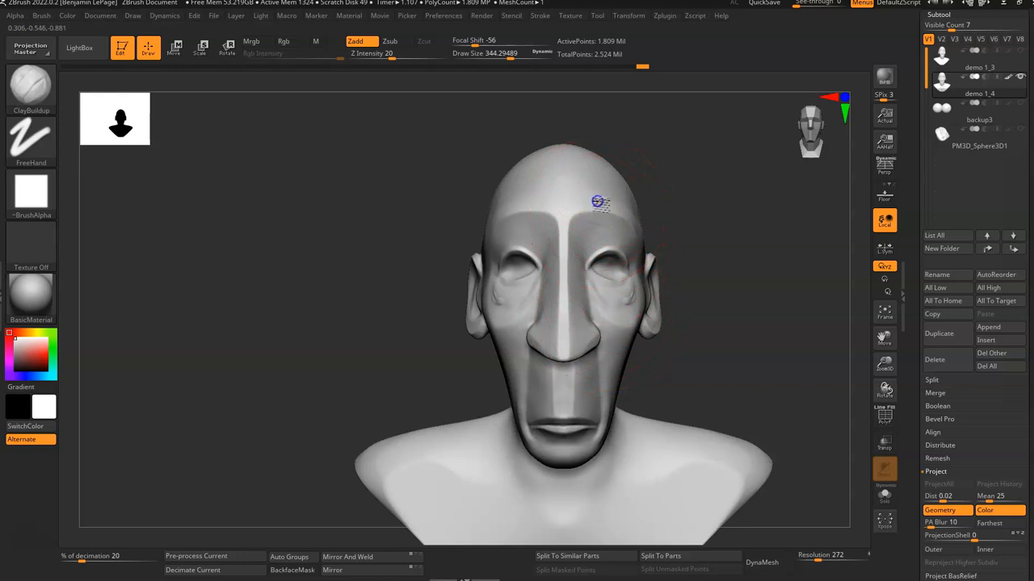
key("b")
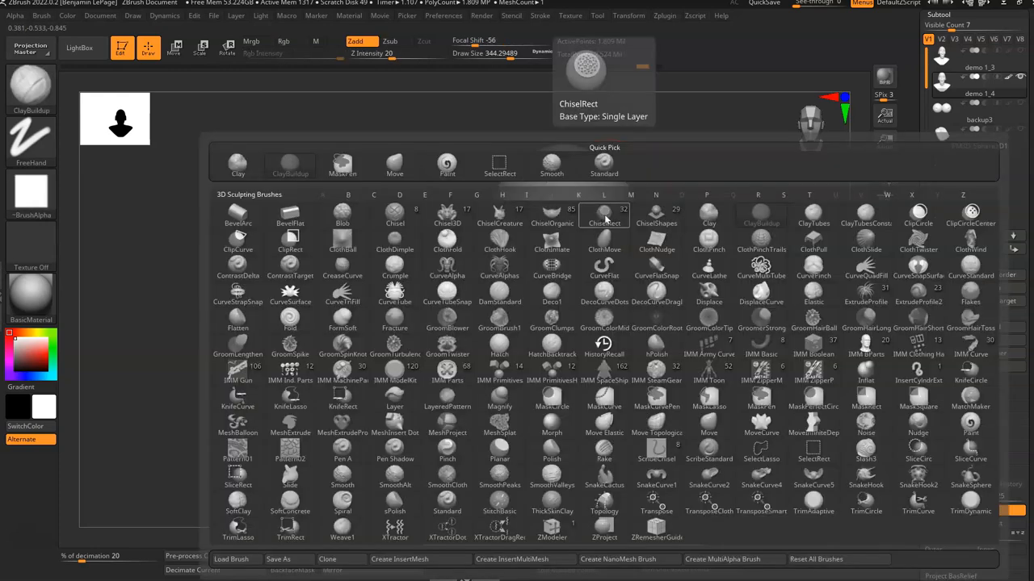
key("m")
key("v")
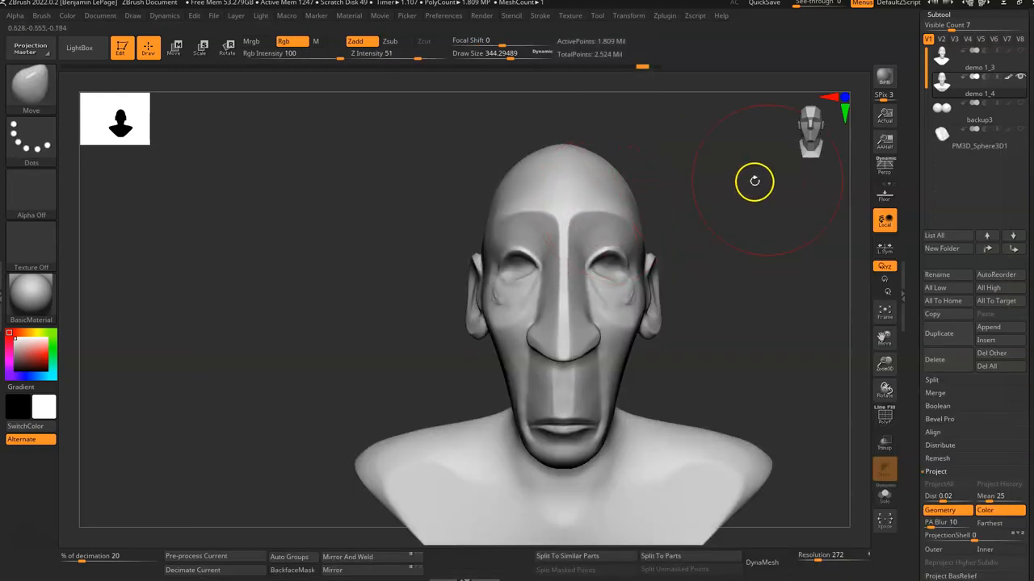
scroll(1013, 468, "down", 3)
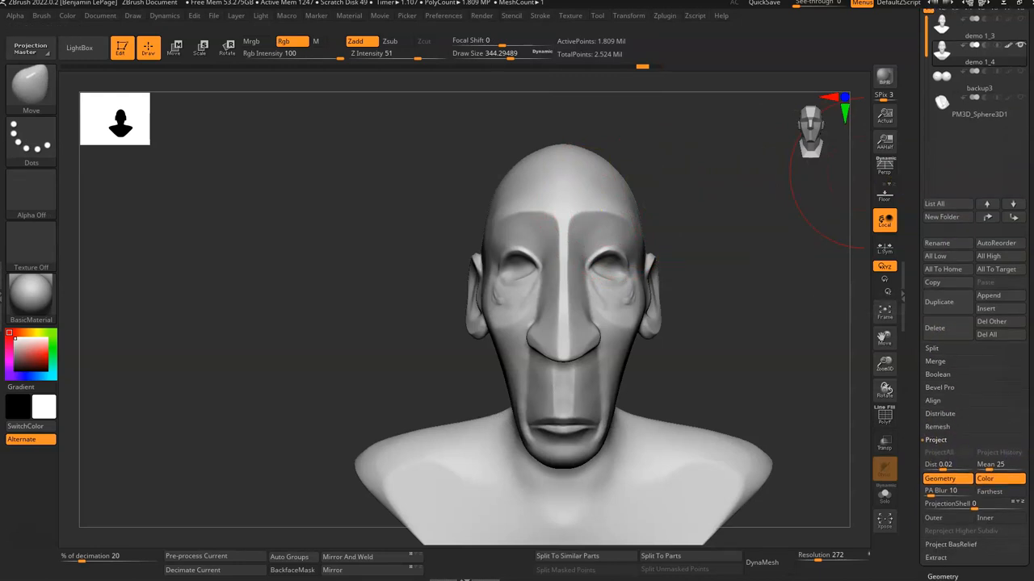
left_click(943, 498)
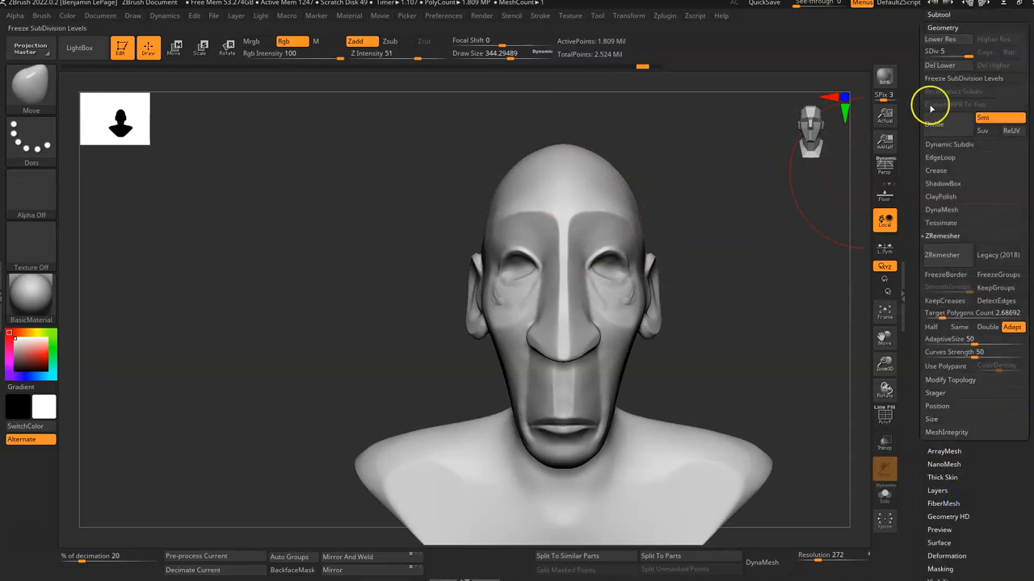
left_click(928, 52)
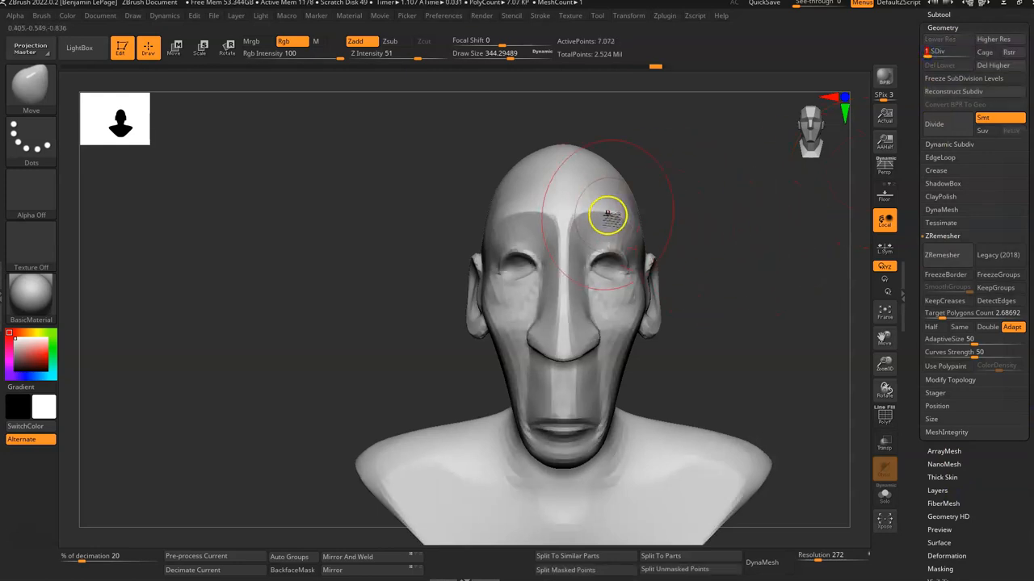
Step: Reshape the brow, ears, mouth and jaw with the Move brush at a draw size of about 704
key("space")
mouse_move(623, 223)
left_mouse_down()
mouse_move(650, 222)
mouse_move(624, 214)
left_mouse_up()
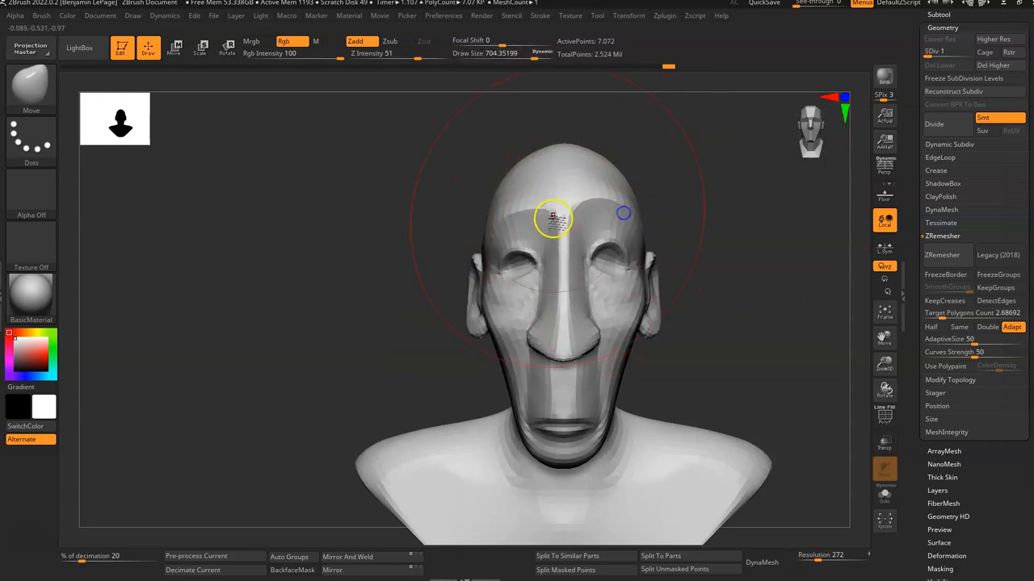
left_click_drag(537, 227, 535, 218)
left_click_drag(649, 332, 653, 336)
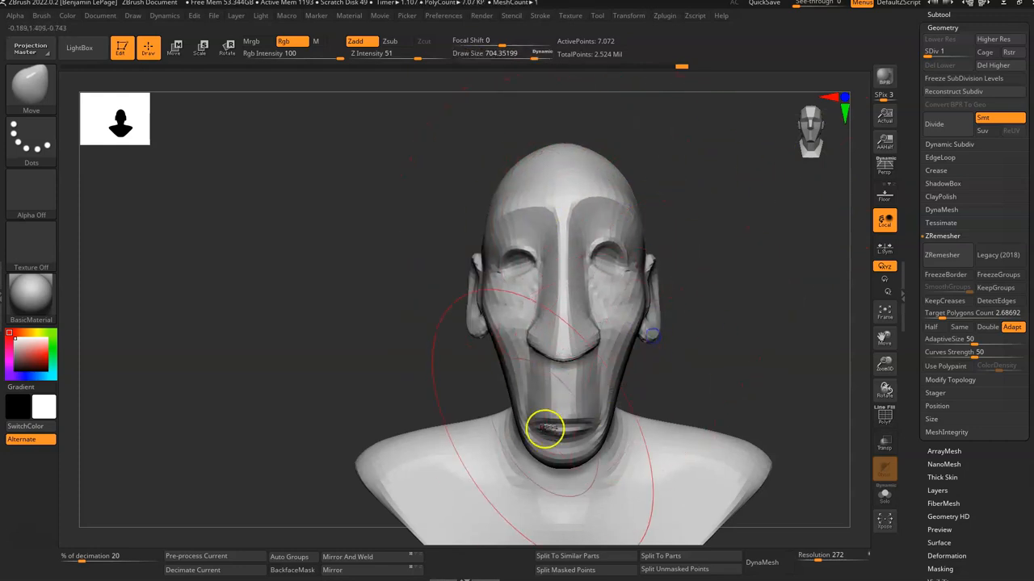
left_click_drag(545, 429, 531, 423)
left_click_drag(599, 432, 607, 440)
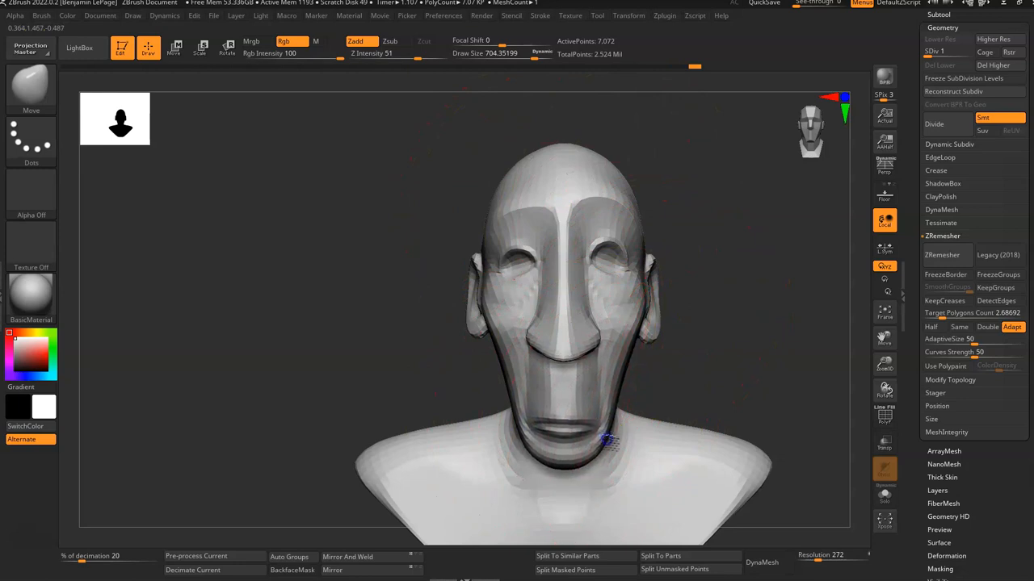
left_click_drag(531, 399, 521, 410)
Step: Reduce the Move brush's draw size to about 338 and return the bust to subdivision level 5
mouse_move(605, 286)
right_mouse_down()
mouse_move(770, 319)
mouse_move(681, 323)
right_mouse_up()
key("space")
left_click_drag(565, 277, 547, 277)
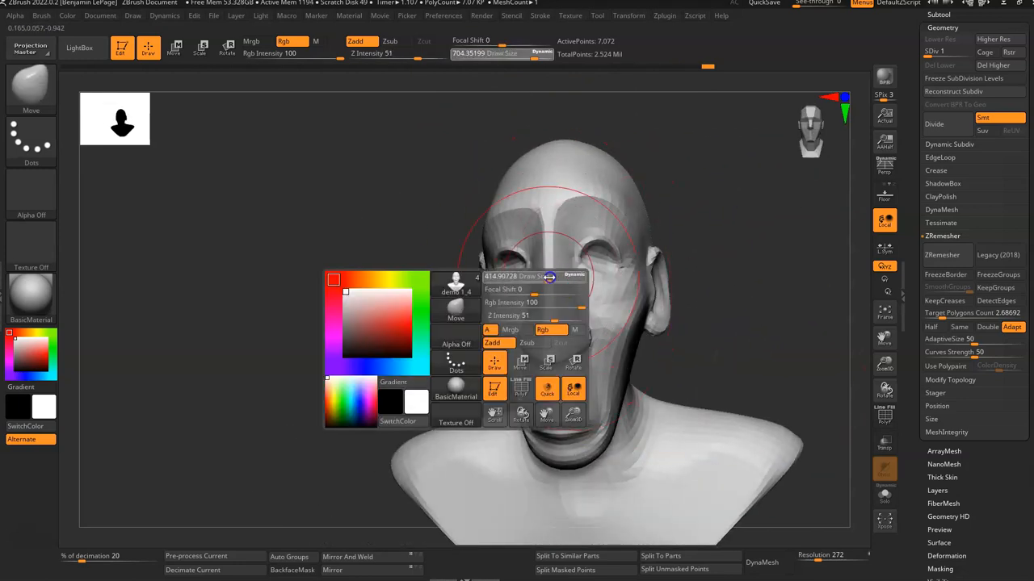
right_click_drag(709, 234, 735, 224, "shift")
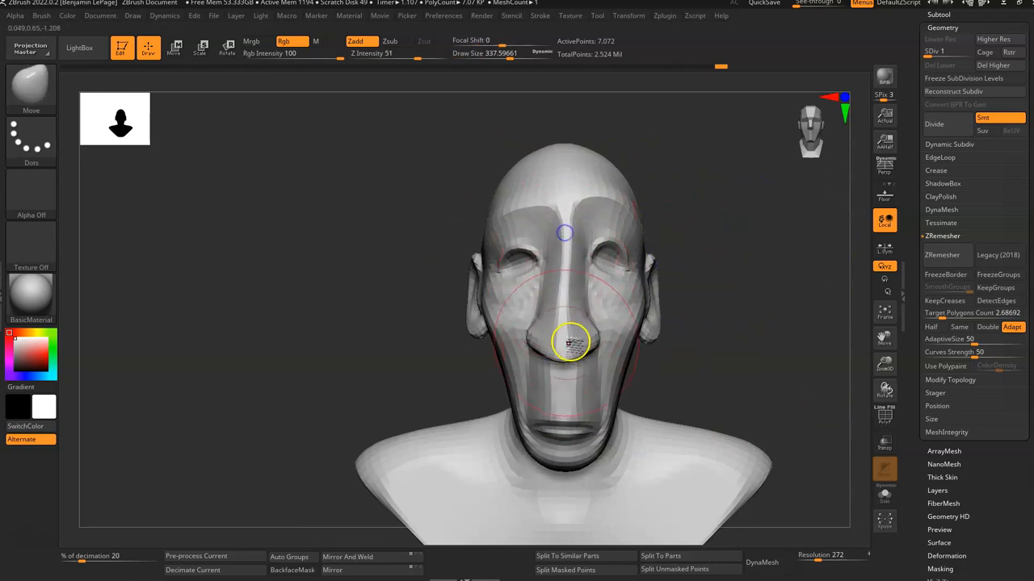
left_click_drag(735, 348, 721, 329)
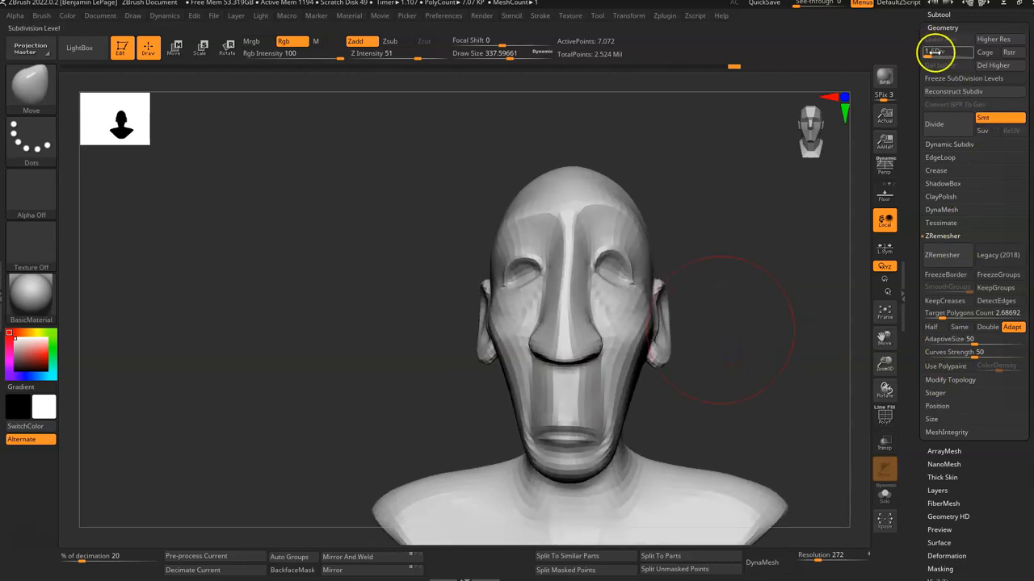
left_click_drag(959, 53, 954, 90)
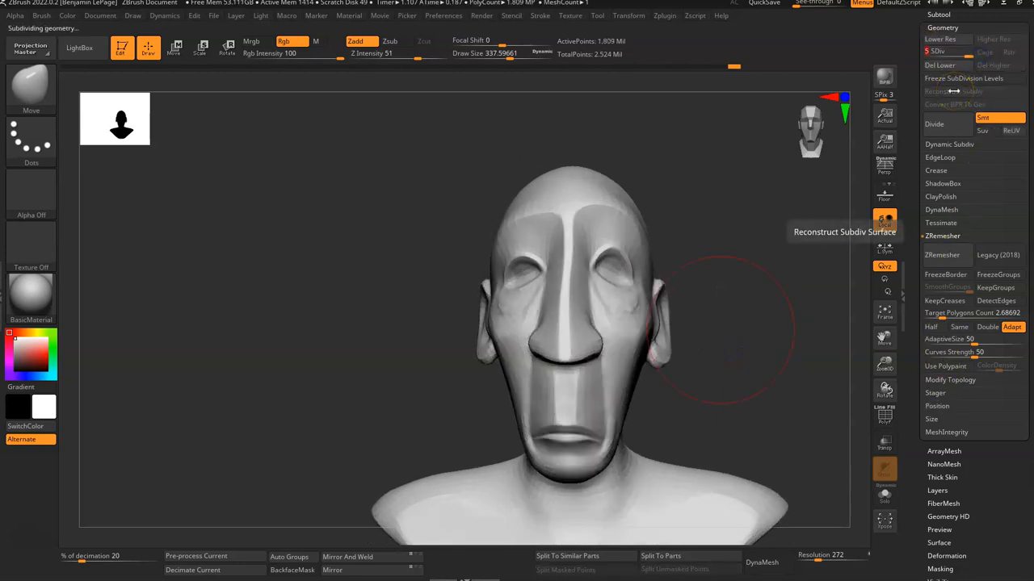
Step: Examine the reshaped bust from the front, side and back at its highest subdivision level
left_click_drag(763, 302, 729, 345)
left_click_drag(759, 343, 655, 318)
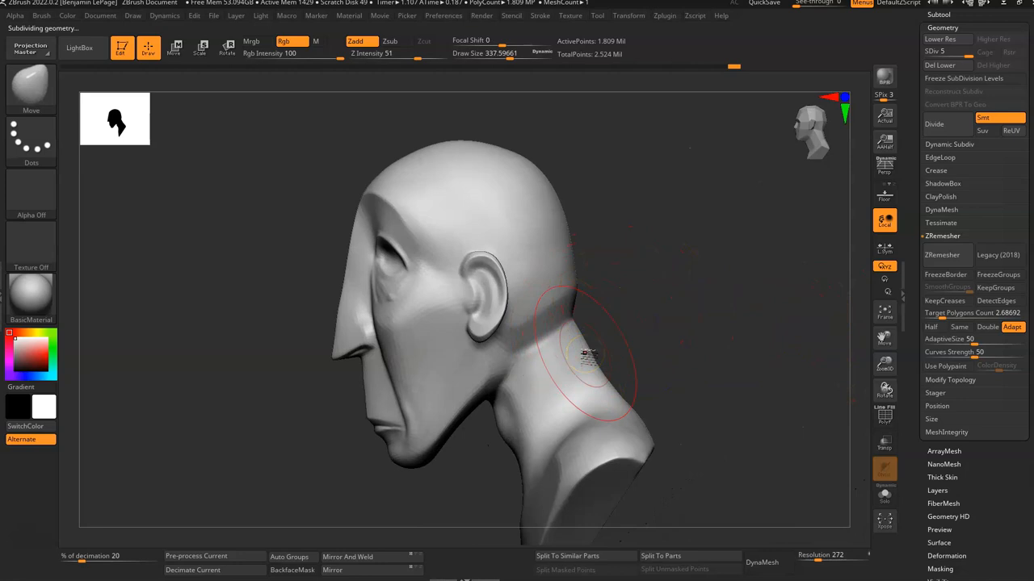
left_click_drag(712, 348, 711, 354)
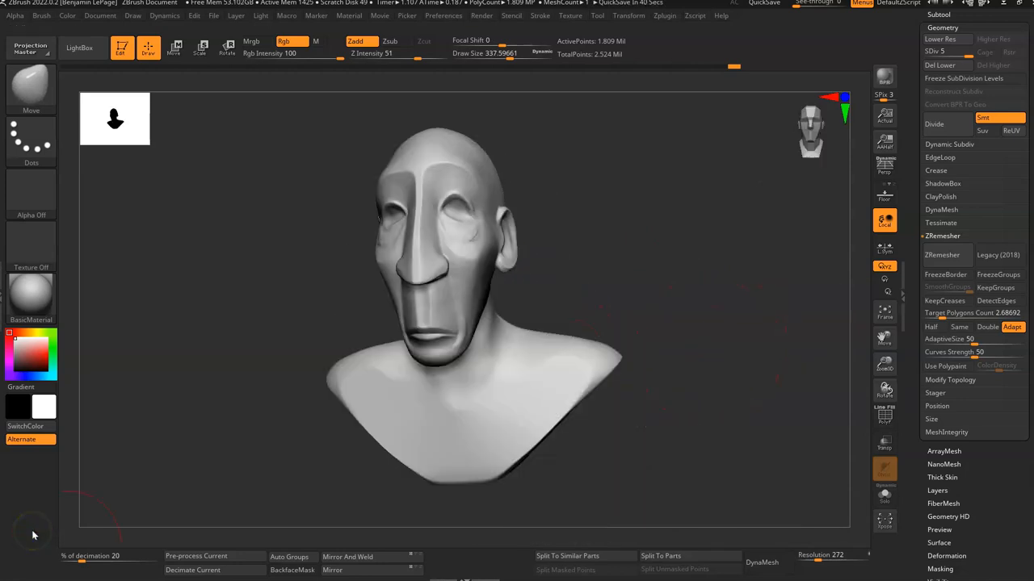
left_click(678, 327)
mouse_move(686, 319)
left_mouse_down()
mouse_move(703, 322)
mouse_move(690, 321)
left_mouse_up()
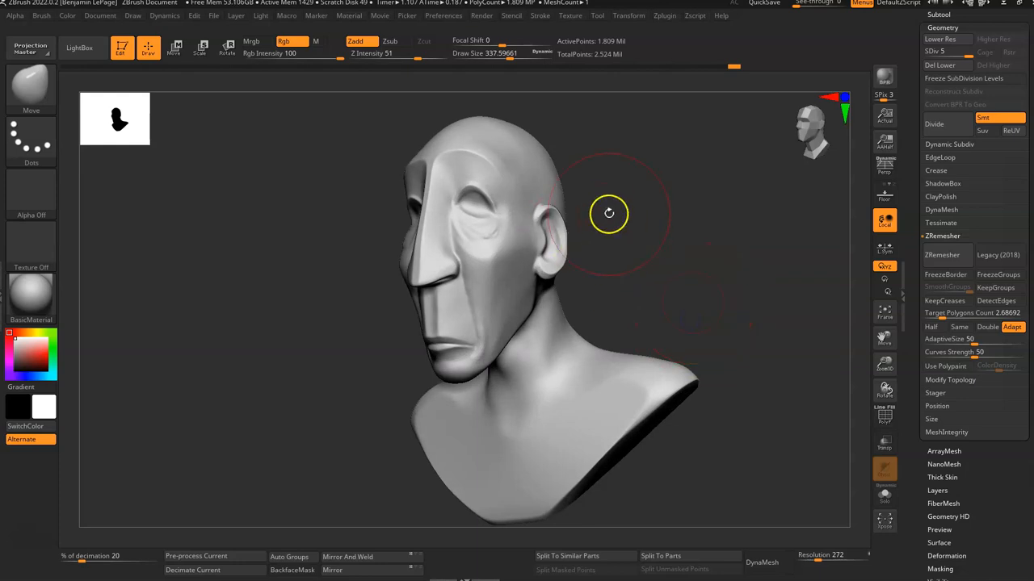
left_click_drag(606, 212, 605, 208)
left_click(580, 207)
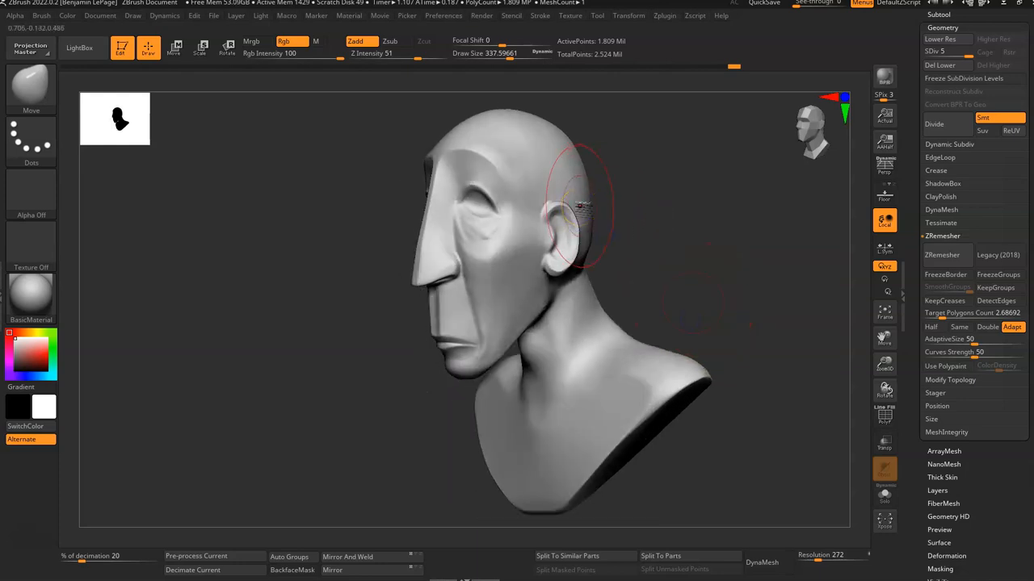
mouse_move(662, 280)
left_mouse_down()
mouse_move(657, 286)
mouse_move(688, 245)
mouse_move(704, 247)
mouse_move(656, 265)
mouse_move(630, 251)
mouse_move(673, 288)
mouse_move(638, 287)
left_mouse_up()
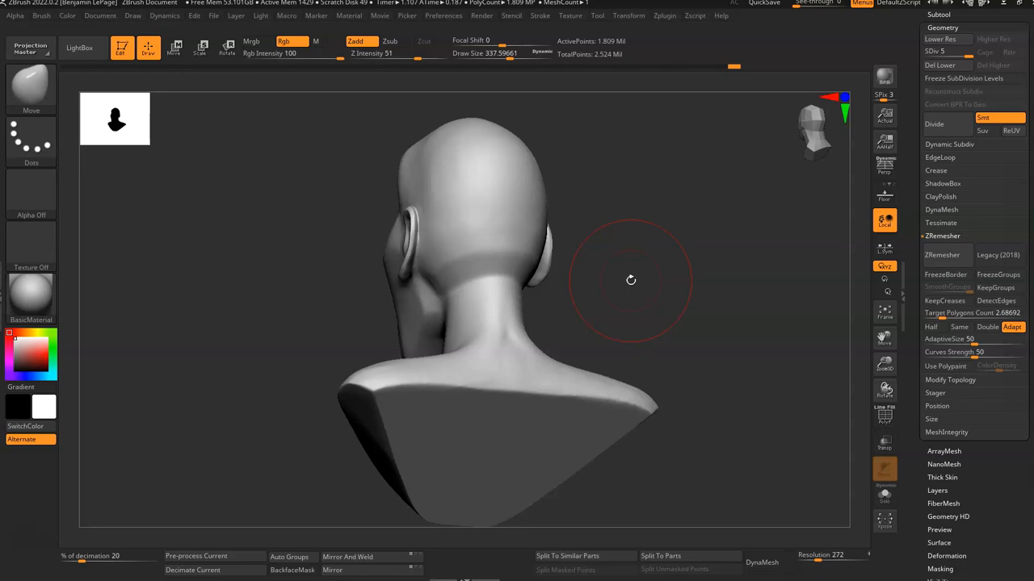
left_click_drag(573, 280, 622, 294)
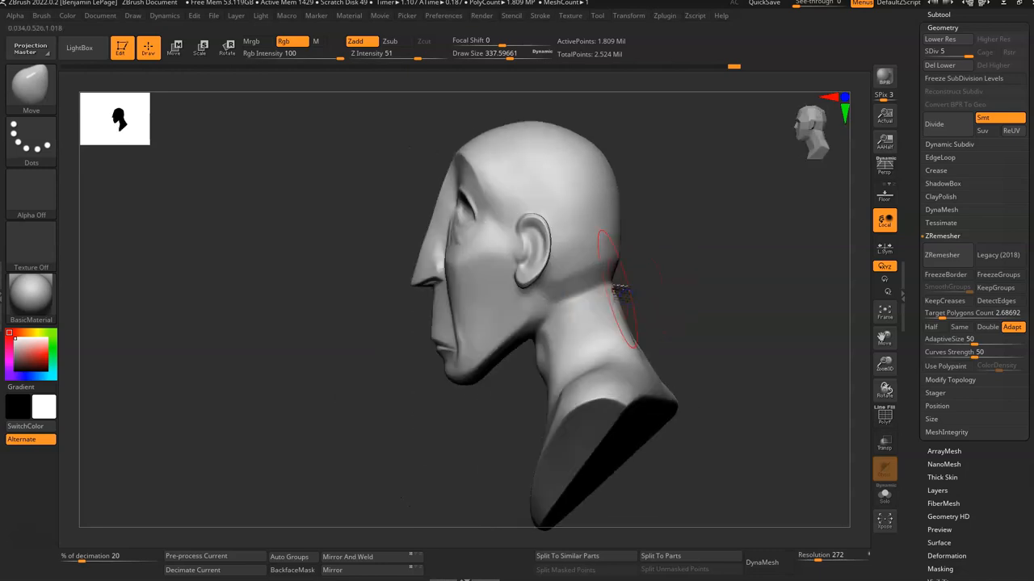
left_click_drag(713, 286, 722, 272)
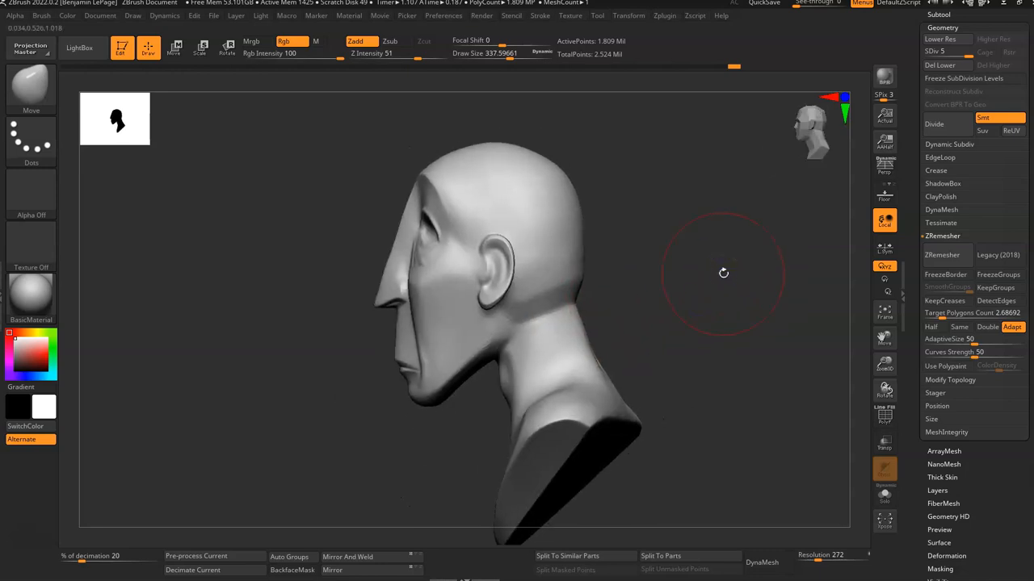